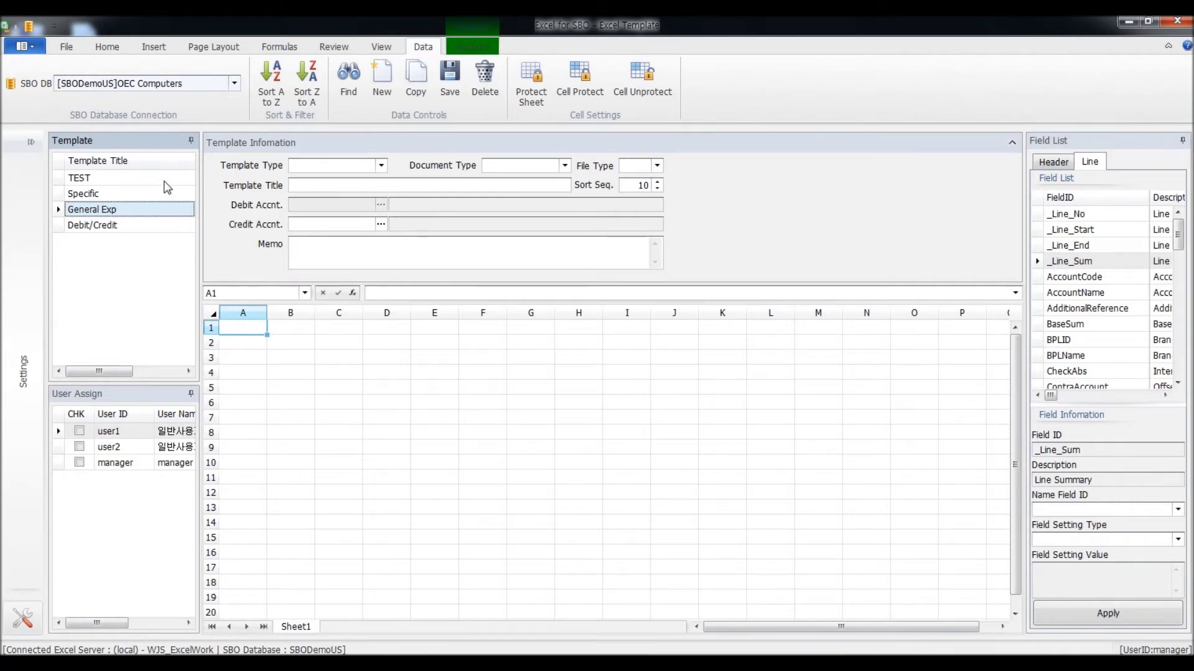
Preview the Specific, General Exp and Debit/Credit templates in turn from the Template list.
{"action": "left_click", "coordinate": [136, 196]}
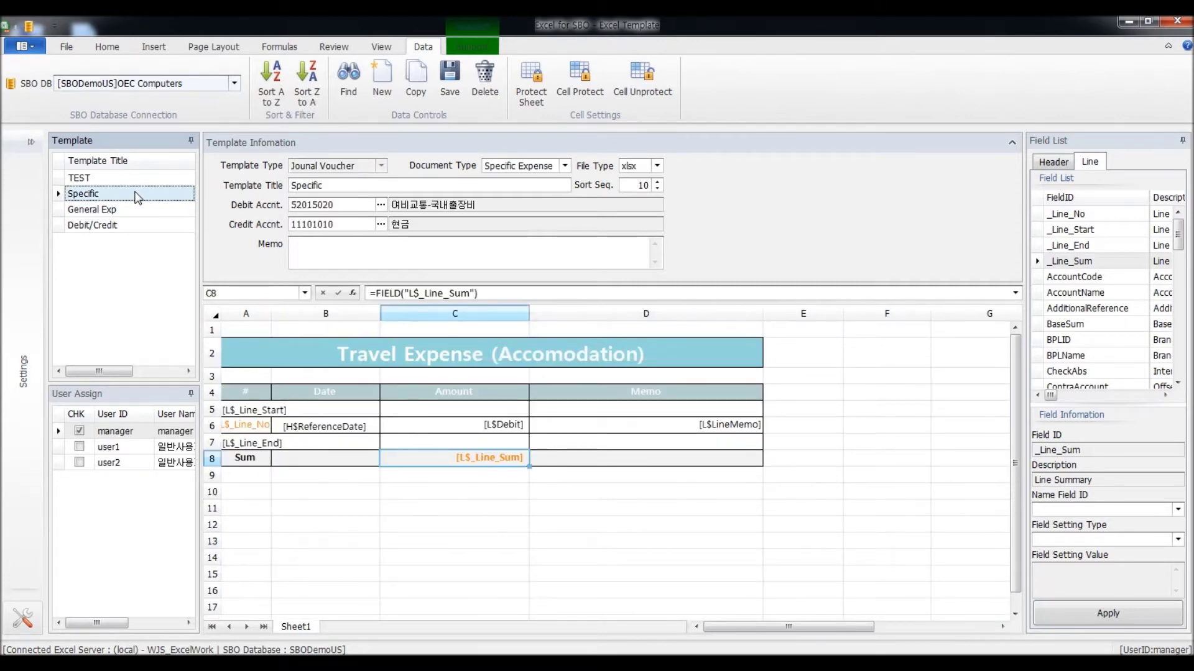
{"action": "left_click", "coordinate": [137, 210]}
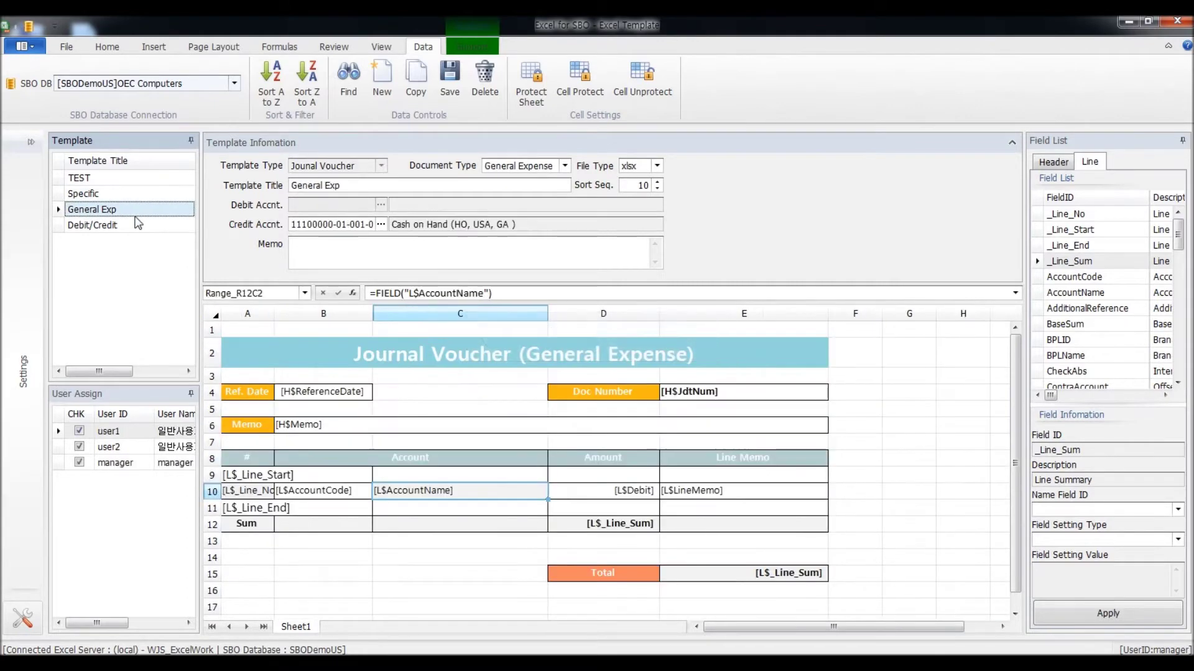
{"action": "left_click", "coordinate": [139, 226]}
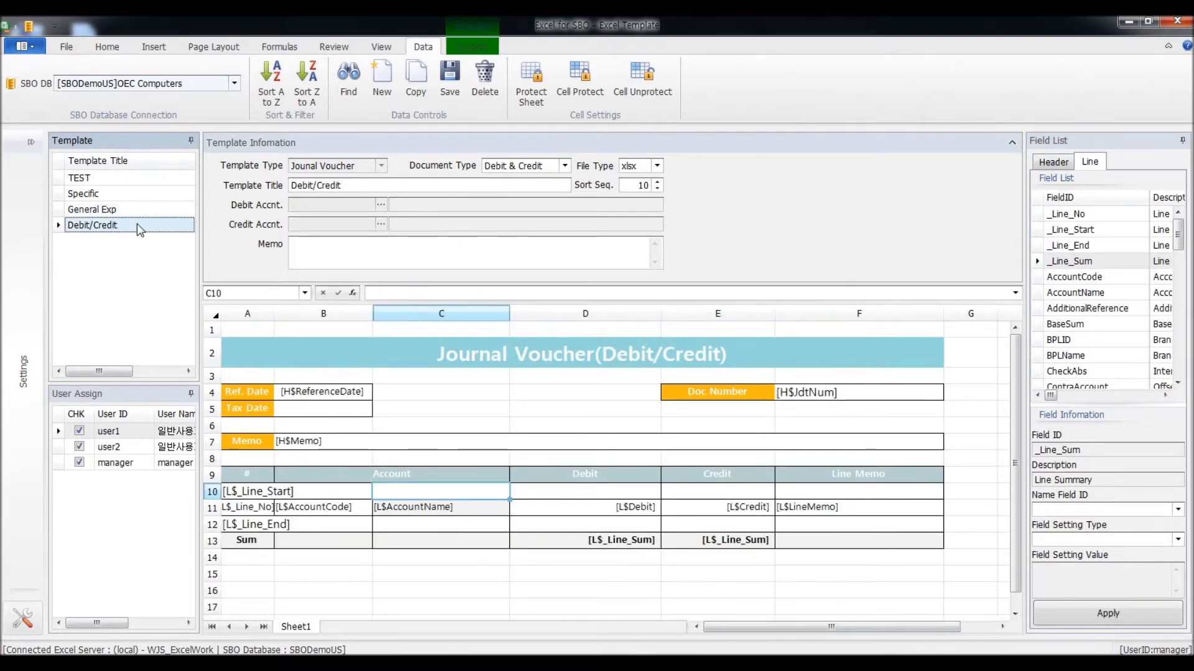
Create a new template and load the General Exp.xlsx Journal Voucher layout into it.
{"action": "left_click", "coordinate": [378, 89]}
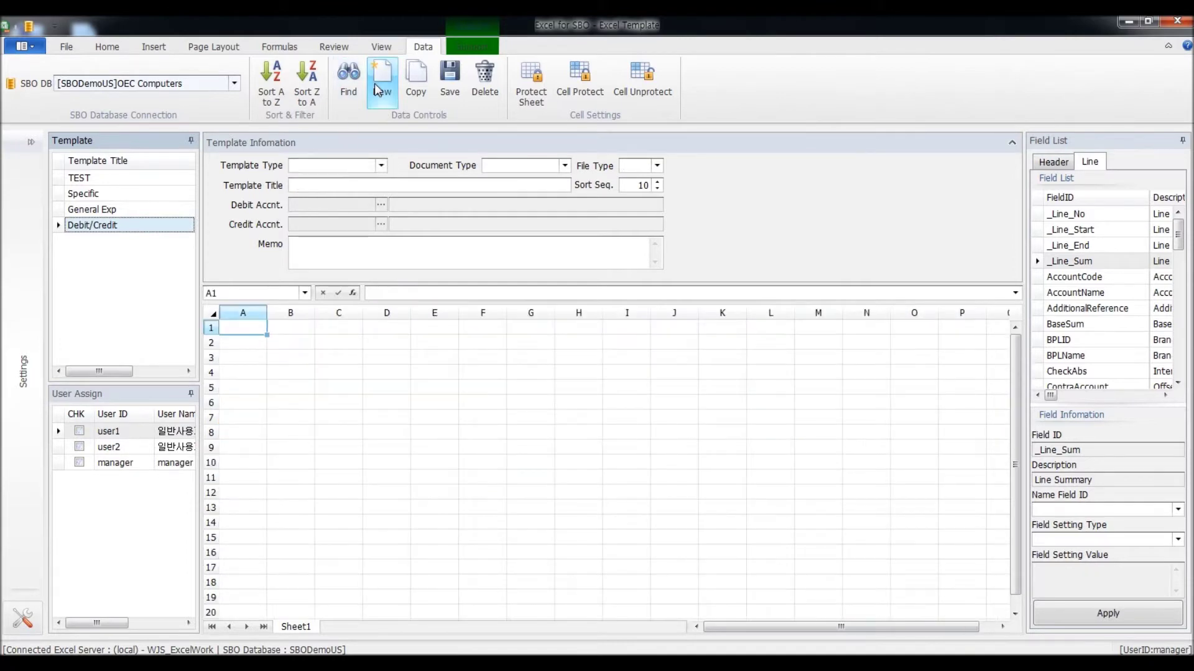
{"action": "left_click", "coordinate": [66, 47]}
{"action": "left_click", "coordinate": [50, 87]}
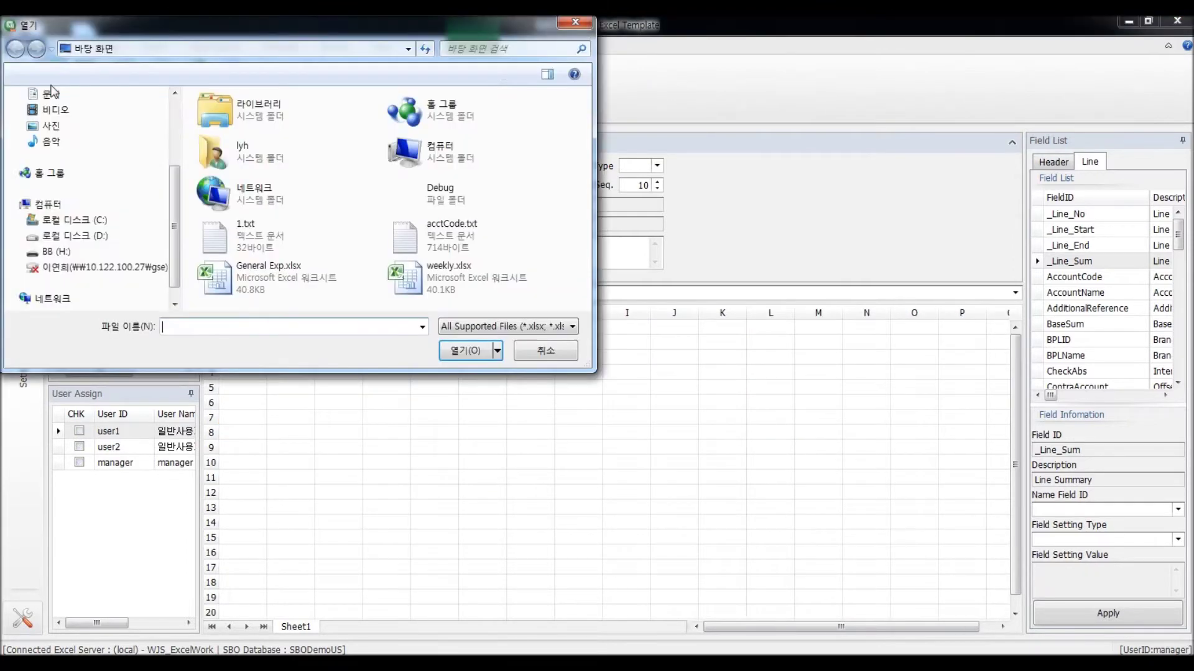
{"action": "double_click", "coordinate": [258, 274]}
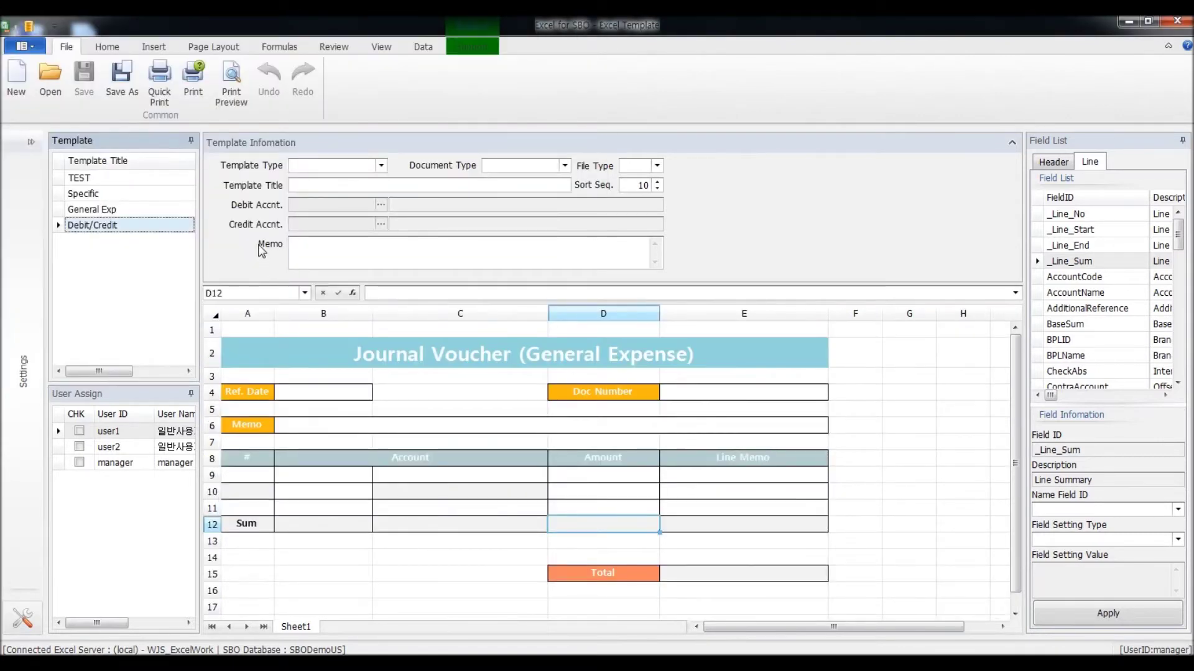
{"action": "left_click", "coordinate": [305, 185]}
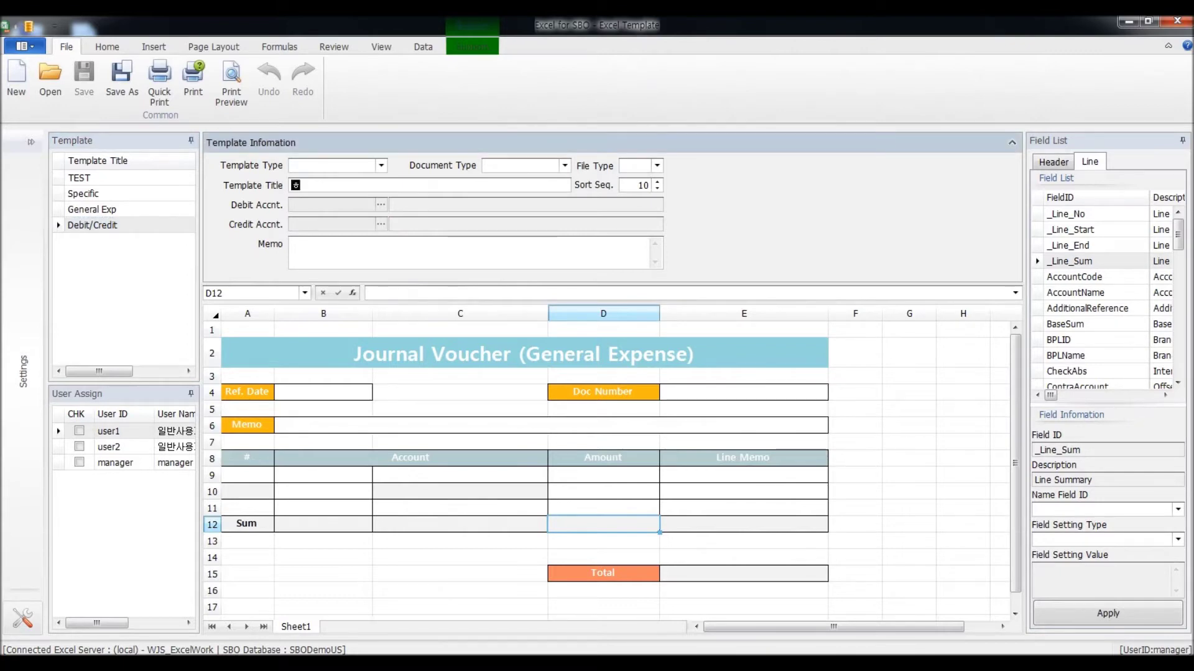
Enter 'General Expense Sample' as the template title.
{"action": "type", "text": "General Expense"}
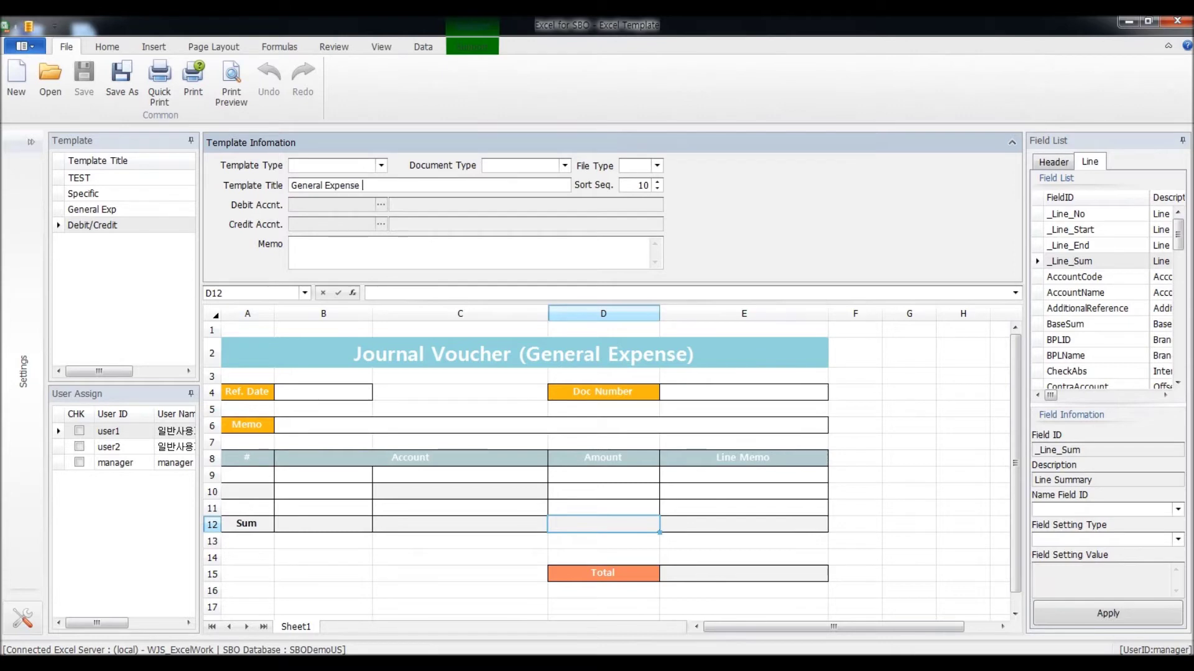
{"action": "key", "text": "Caps_Lock"}
{"action": "type", "text": "S"}
{"action": "key", "text": "Caps_Lock"}
{"action": "type", "text": "ample"}
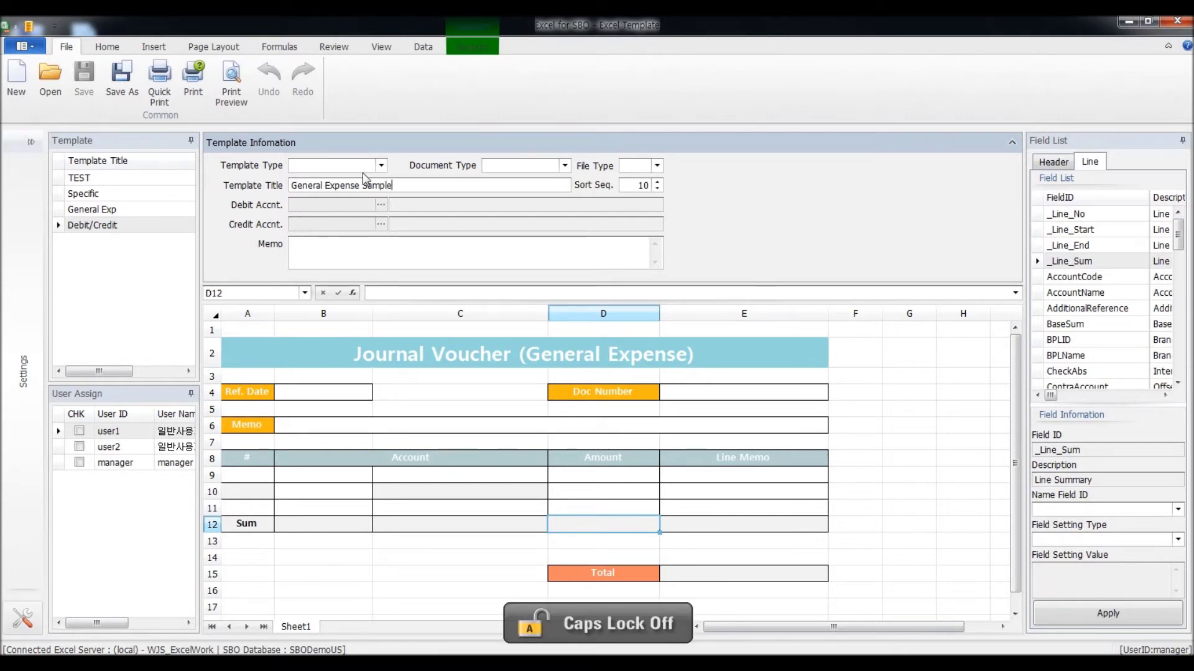
Set template type Jounal Voucher, document type General Expense and file type xls.
{"action": "left_click", "coordinate": [381, 165]}
{"action": "left_click", "coordinate": [366, 194]}
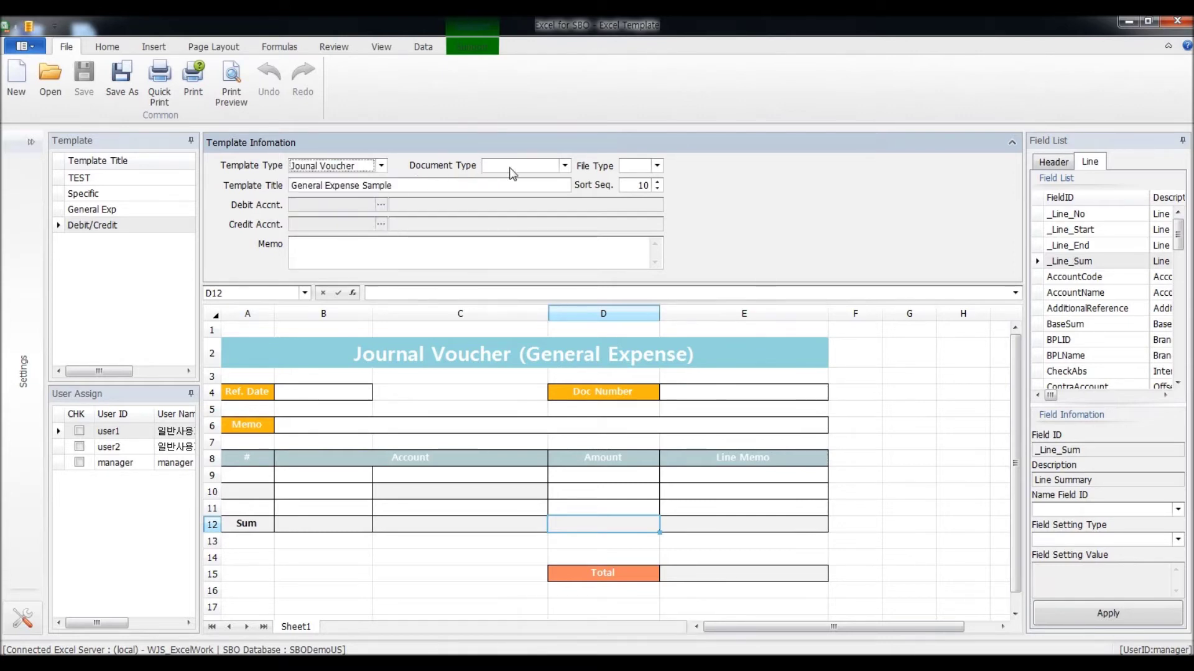
{"action": "left_click", "coordinate": [565, 165]}
{"action": "left_click", "coordinate": [563, 194]}
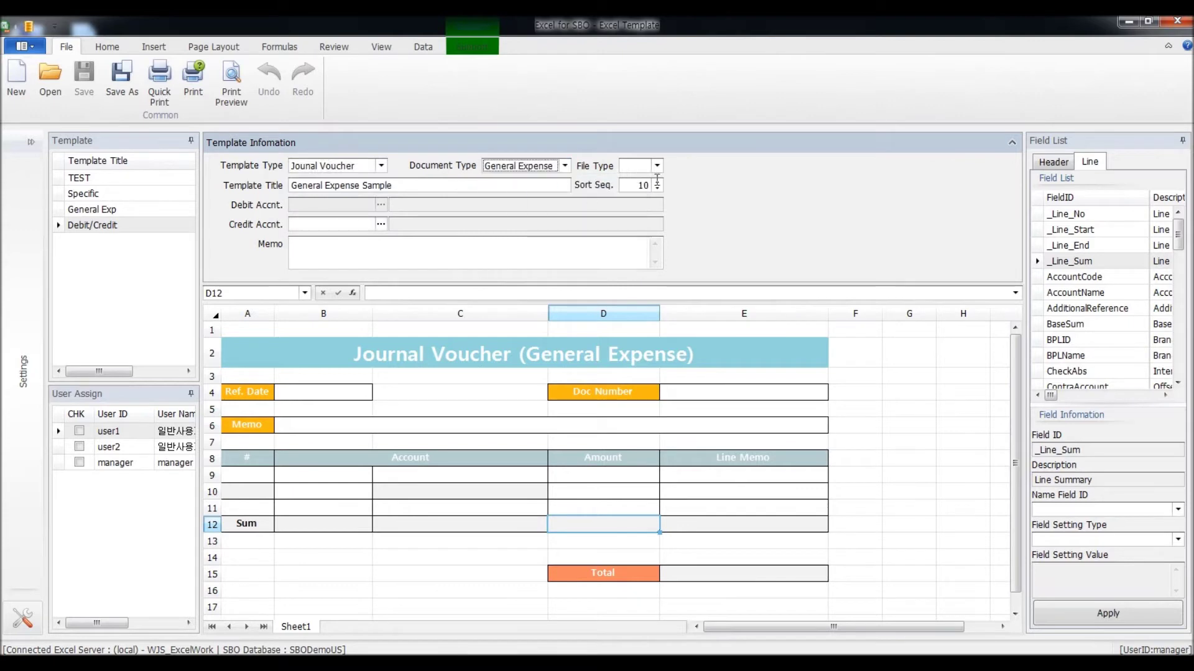
{"action": "left_click", "coordinate": [657, 166]}
{"action": "left_click", "coordinate": [643, 191]}
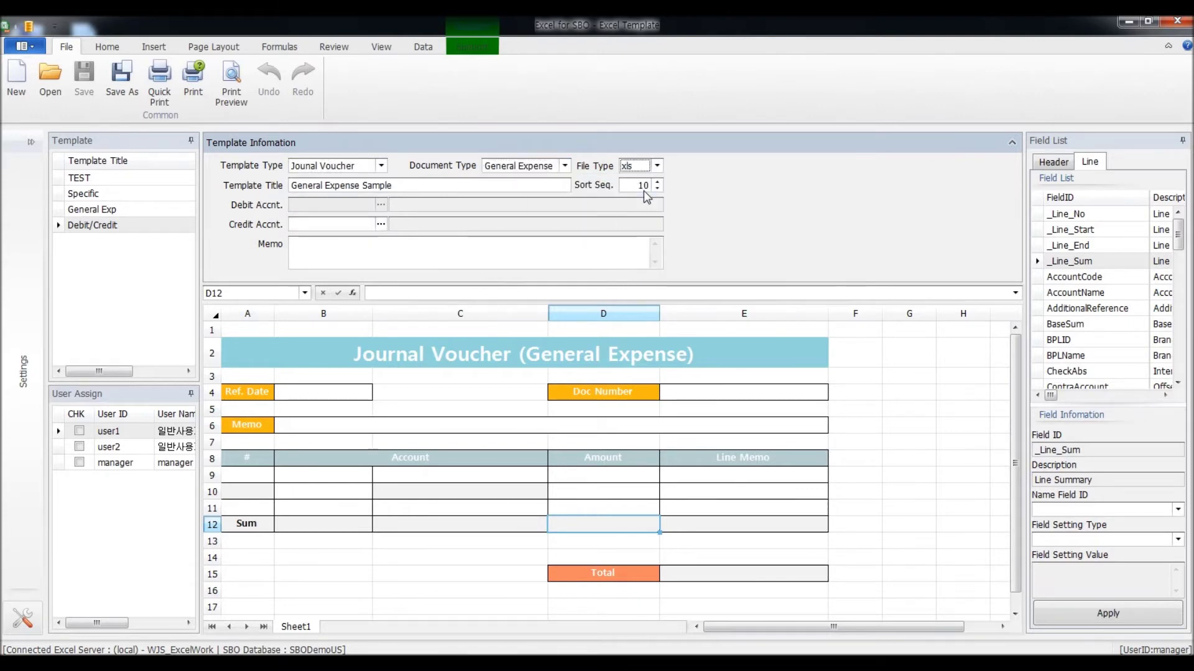
{"action": "left_click", "coordinate": [380, 224]}
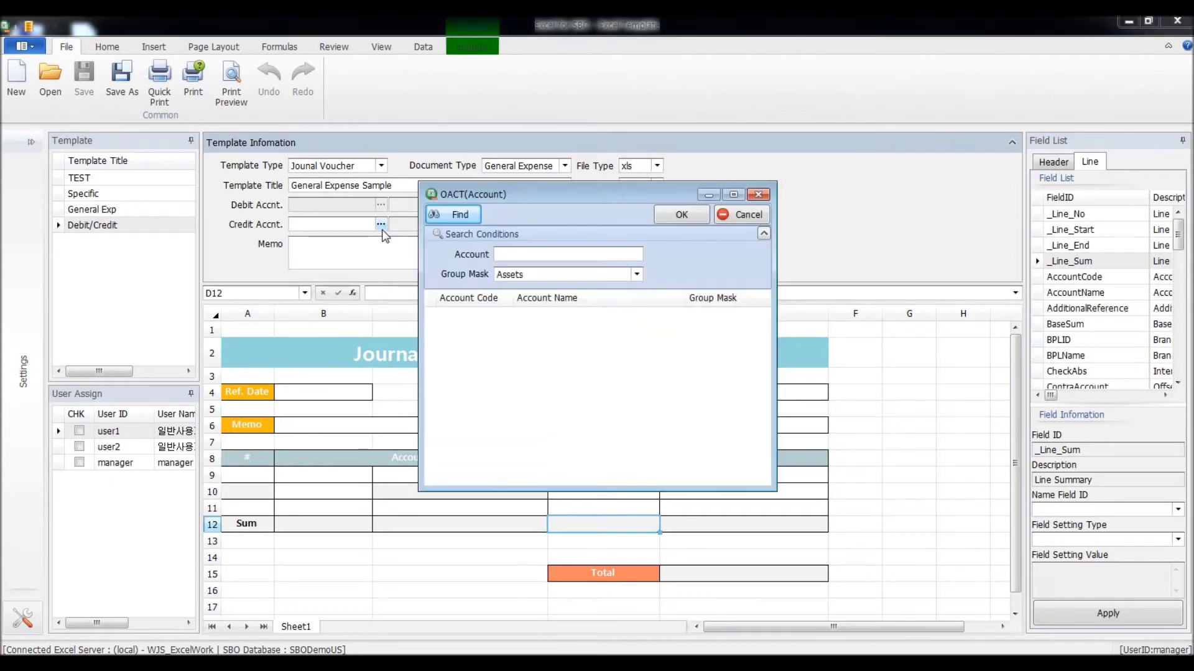
{"action": "left_click", "coordinate": [461, 216]}
{"action": "double_click", "coordinate": [522, 317]}
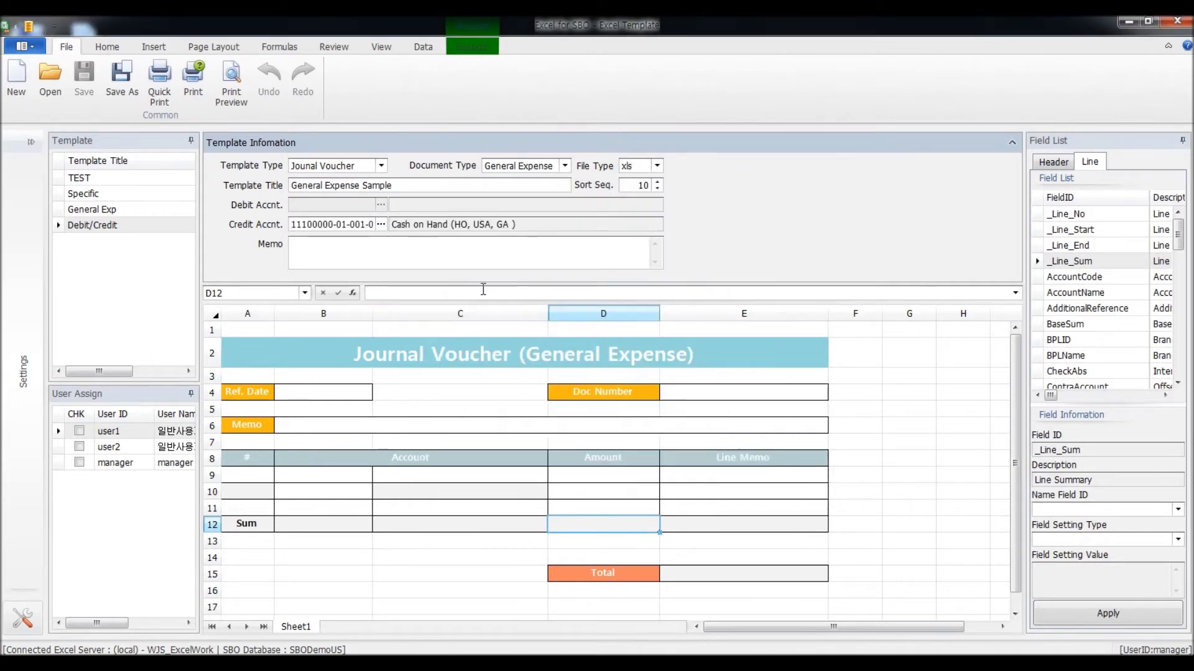
Tick the manager user assignment and save the General Expense Sample template.
{"action": "left_click", "coordinate": [79, 464]}
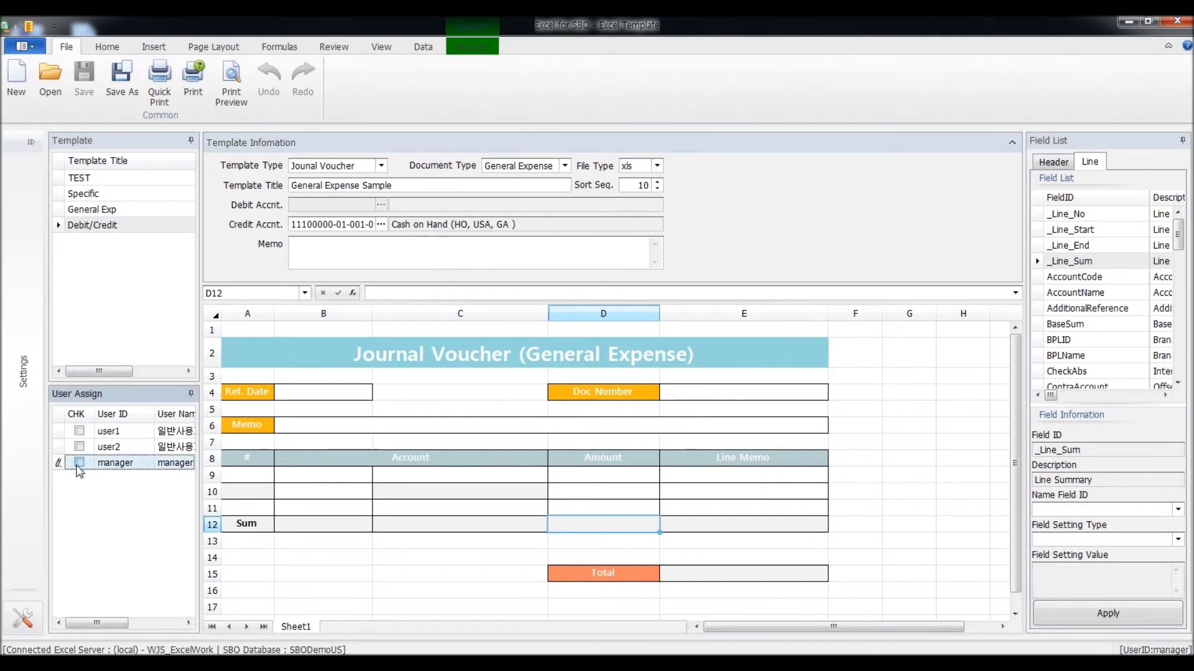
{"action": "left_click", "coordinate": [422, 46]}
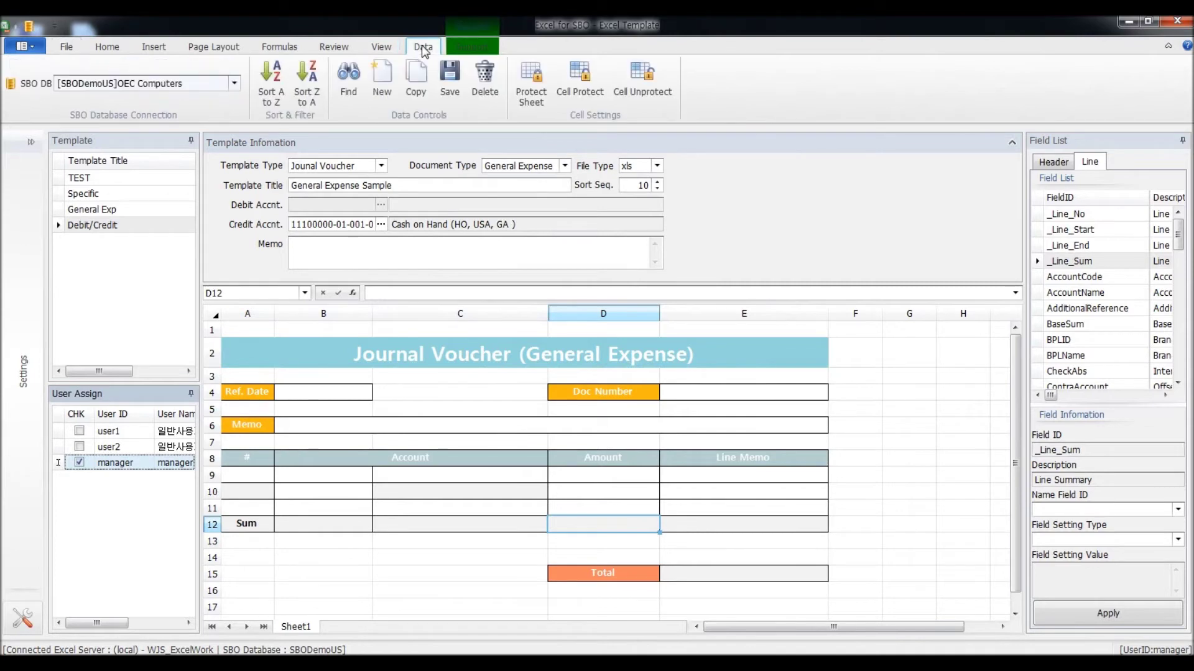
{"action": "left_click", "coordinate": [450, 87]}
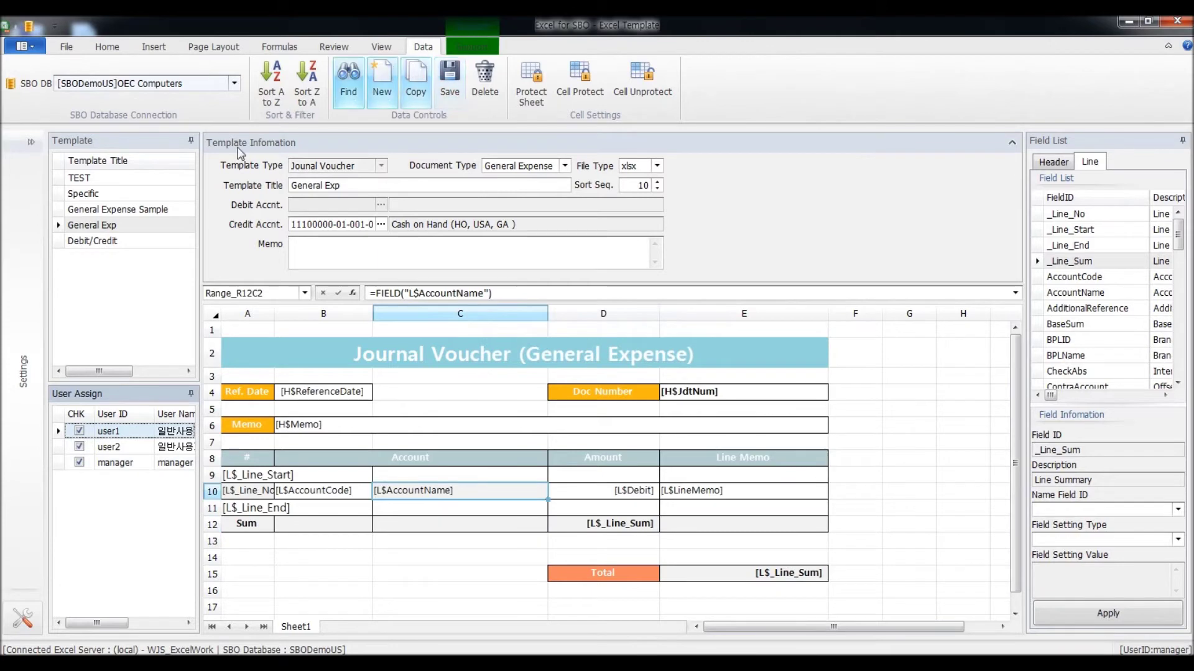
{"action": "left_click", "coordinate": [178, 210]}
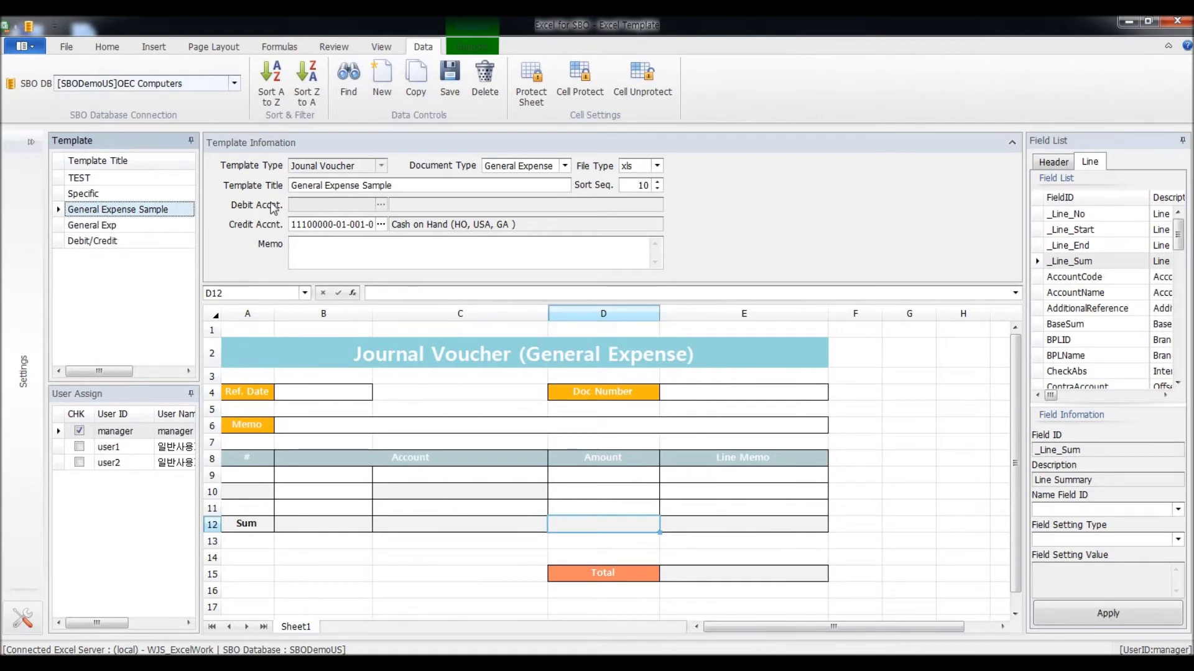
Reopen General Expense Sample, select Ref. Date cell A4 and list the Header fields.
{"action": "left_click", "coordinate": [1139, 56]}
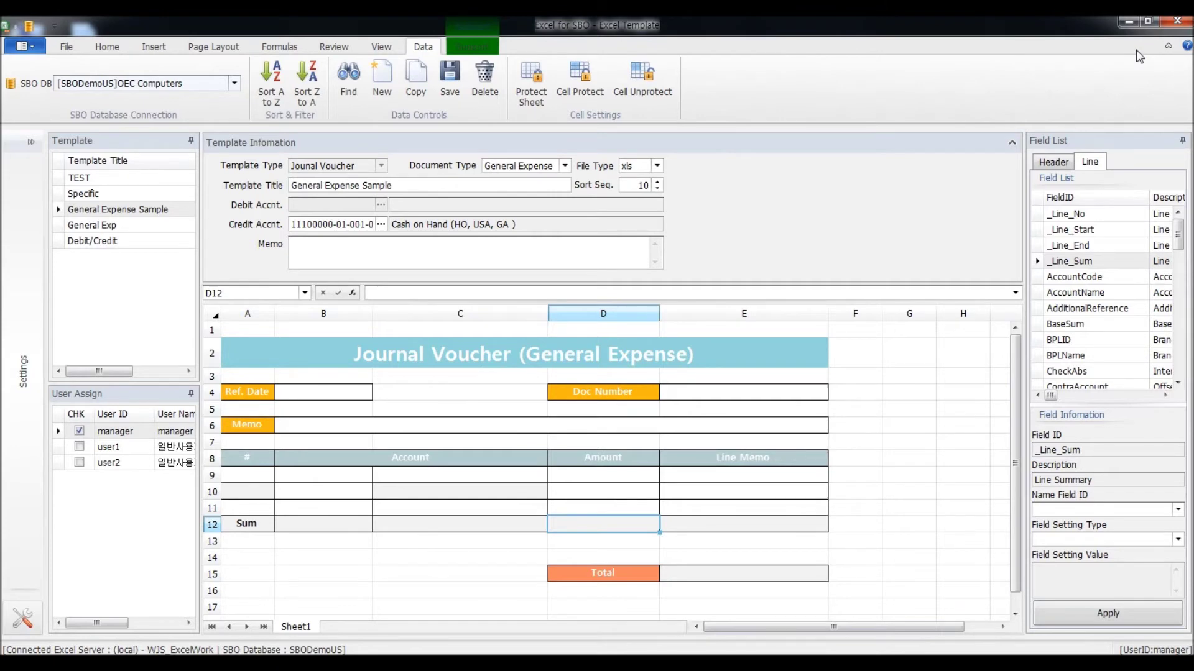
{"action": "left_click", "coordinate": [251, 396]}
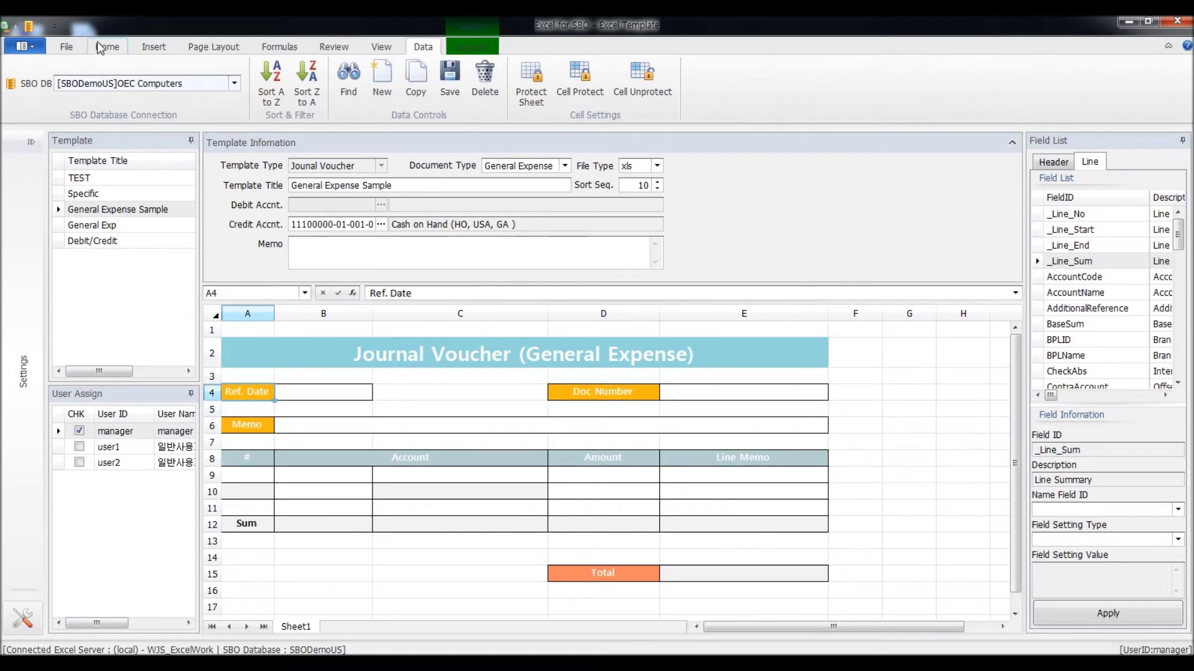
{"action": "left_click", "coordinate": [71, 46]}
{"action": "left_click", "coordinate": [93, 49]}
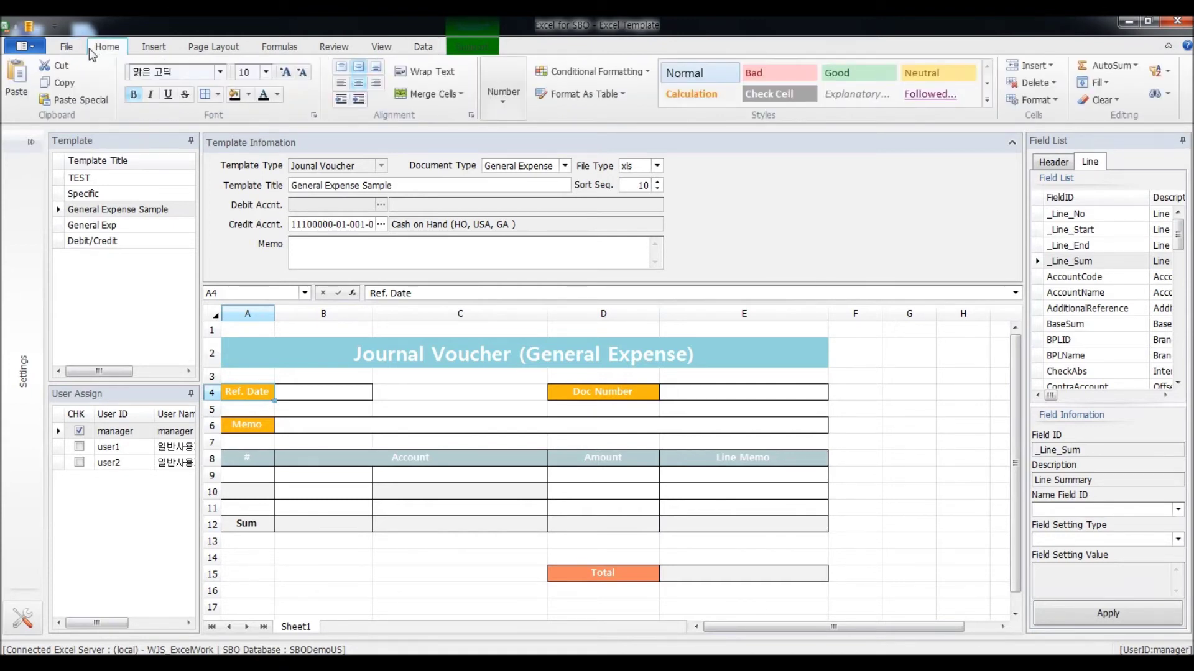
{"action": "left_click", "coordinate": [424, 47]}
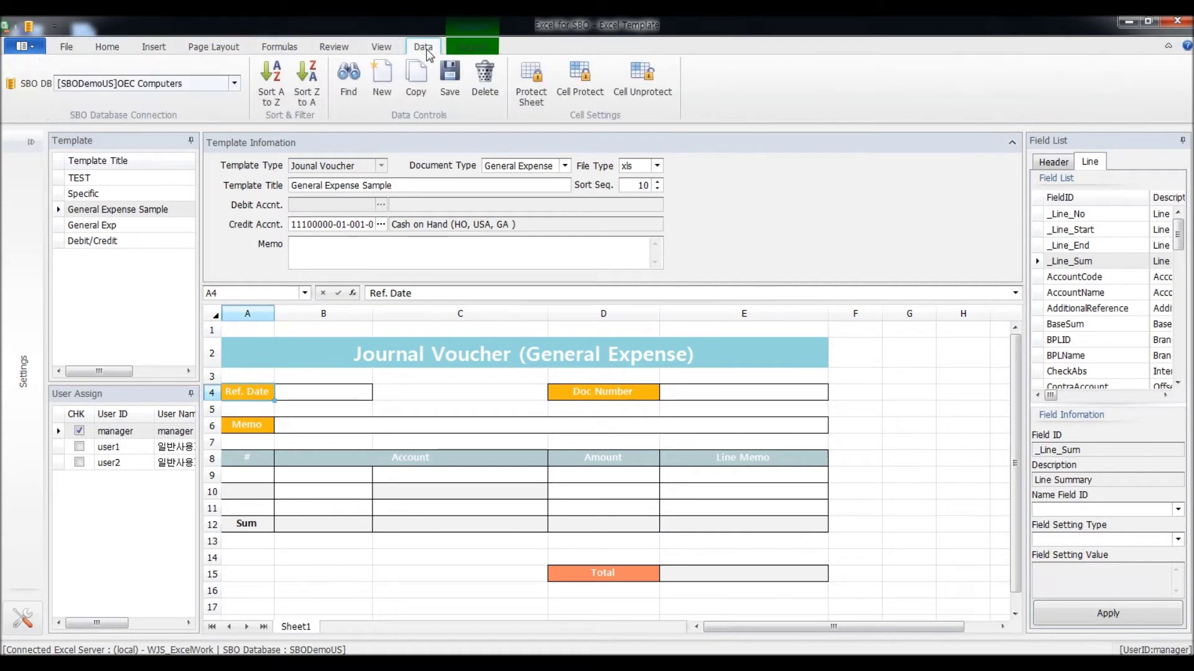
{"action": "left_click", "coordinate": [1058, 165]}
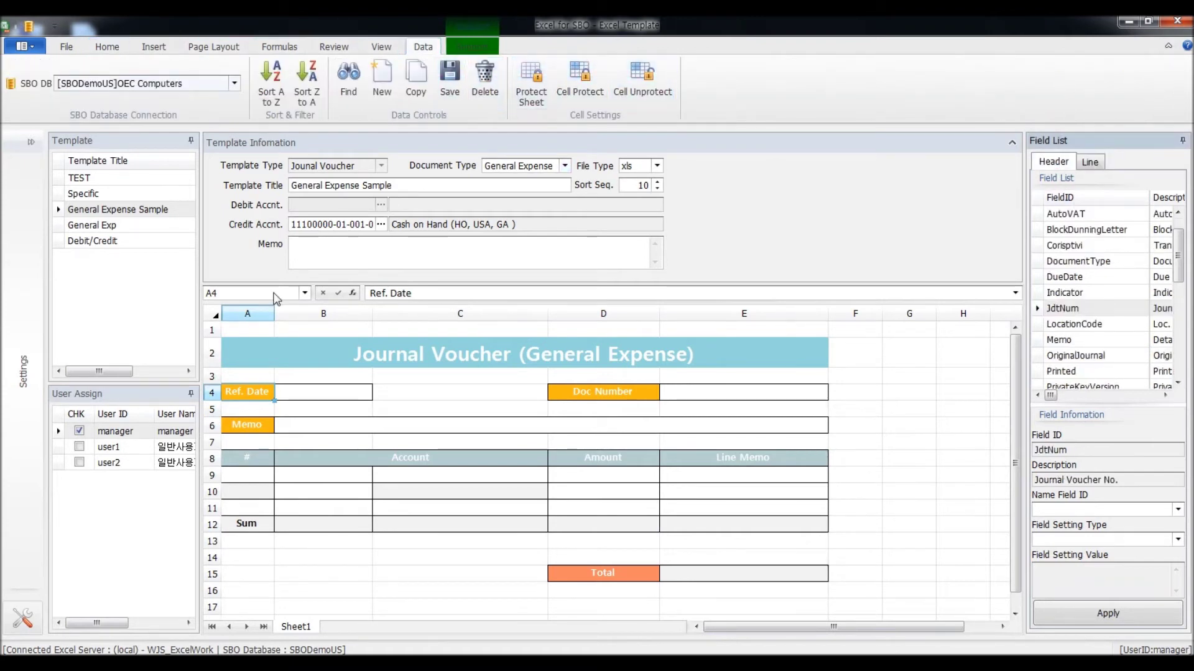
Map ReferenceDate into cell B4 and JdtNum into Doc Number cell E4.
{"action": "left_click", "coordinate": [297, 391]}
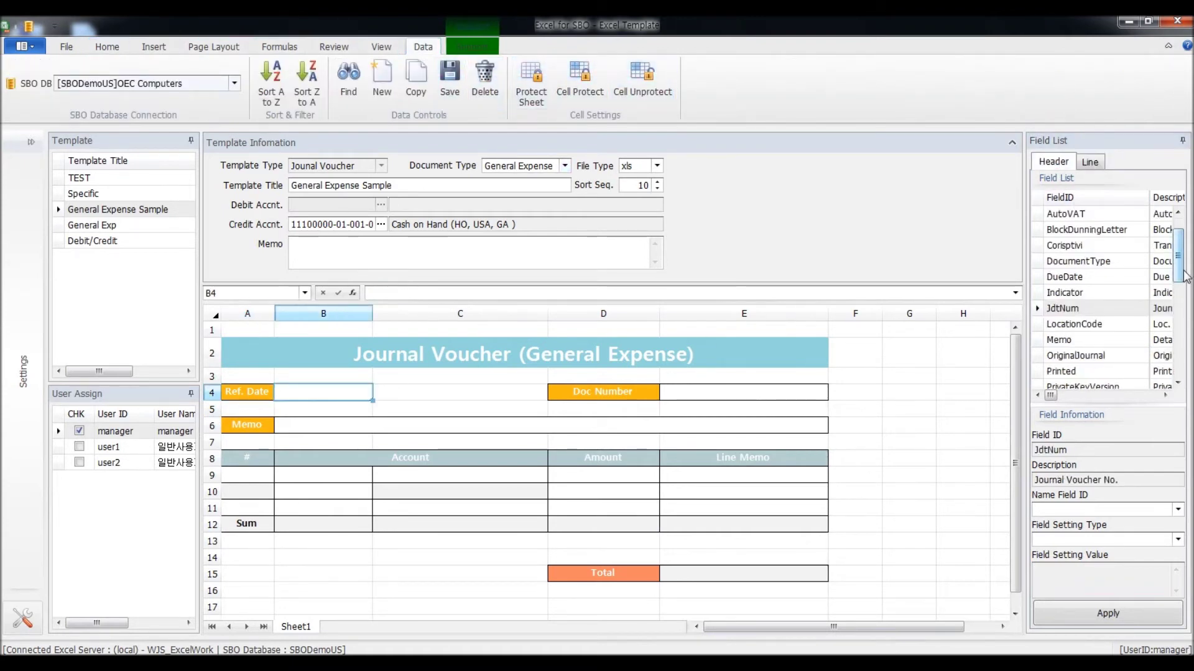
{"action": "left_click_drag", "start_coordinate": [1178, 251], "coordinate": [1185, 330]}
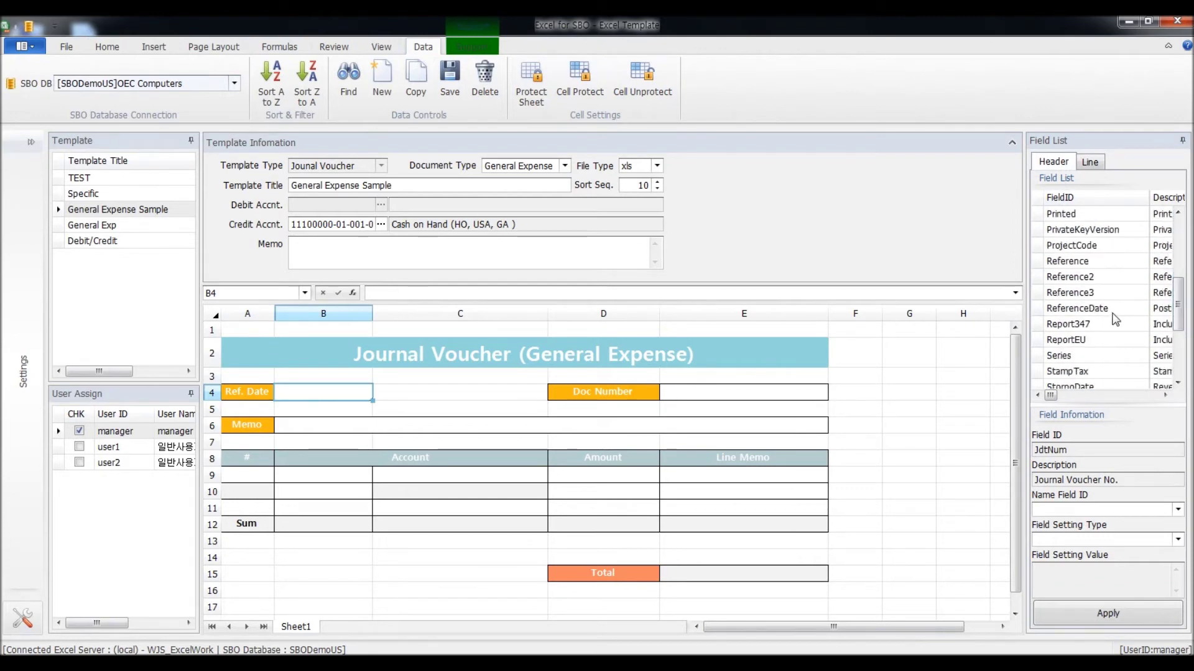
{"action": "left_click", "coordinate": [1064, 309]}
{"action": "left_click_drag", "start_coordinate": [615, 378], "coordinate": [327, 396]}
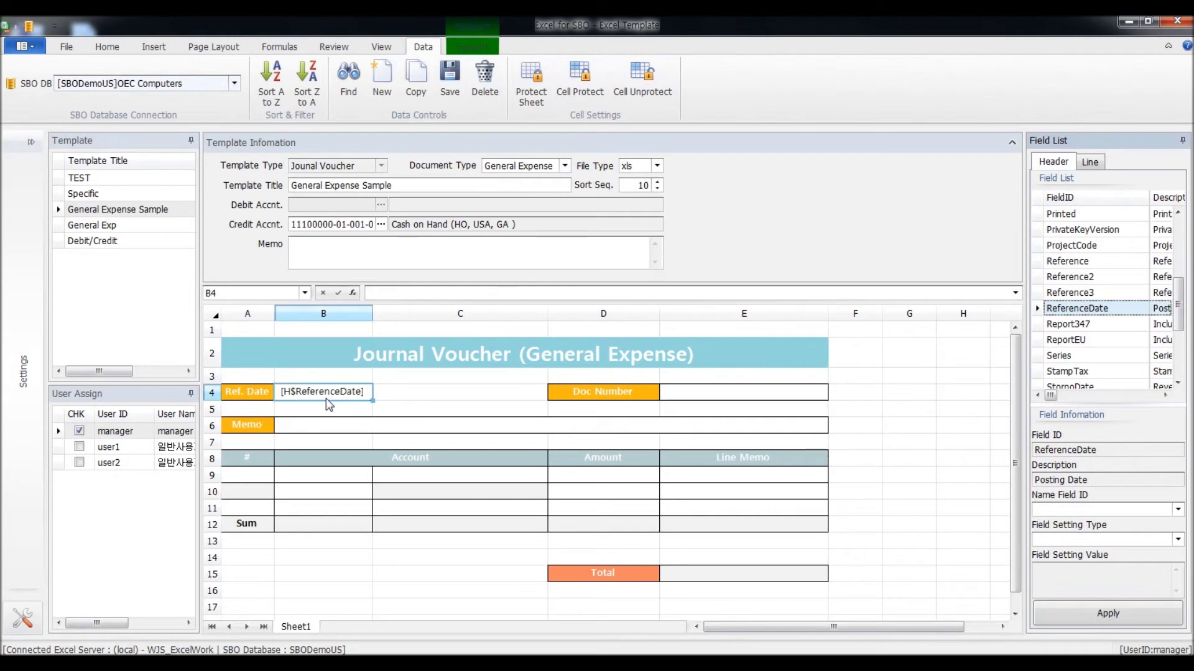
{"action": "left_click_drag", "start_coordinate": [1177, 314], "coordinate": [727, 395]}
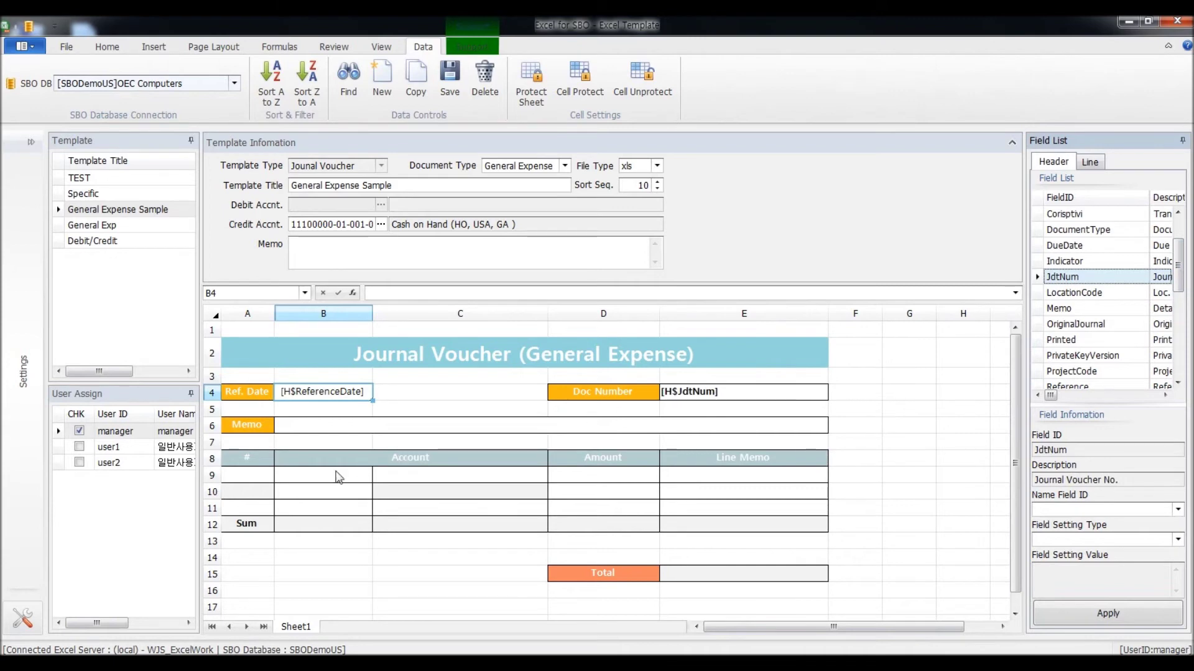
{"action": "left_click", "coordinate": [243, 477]}
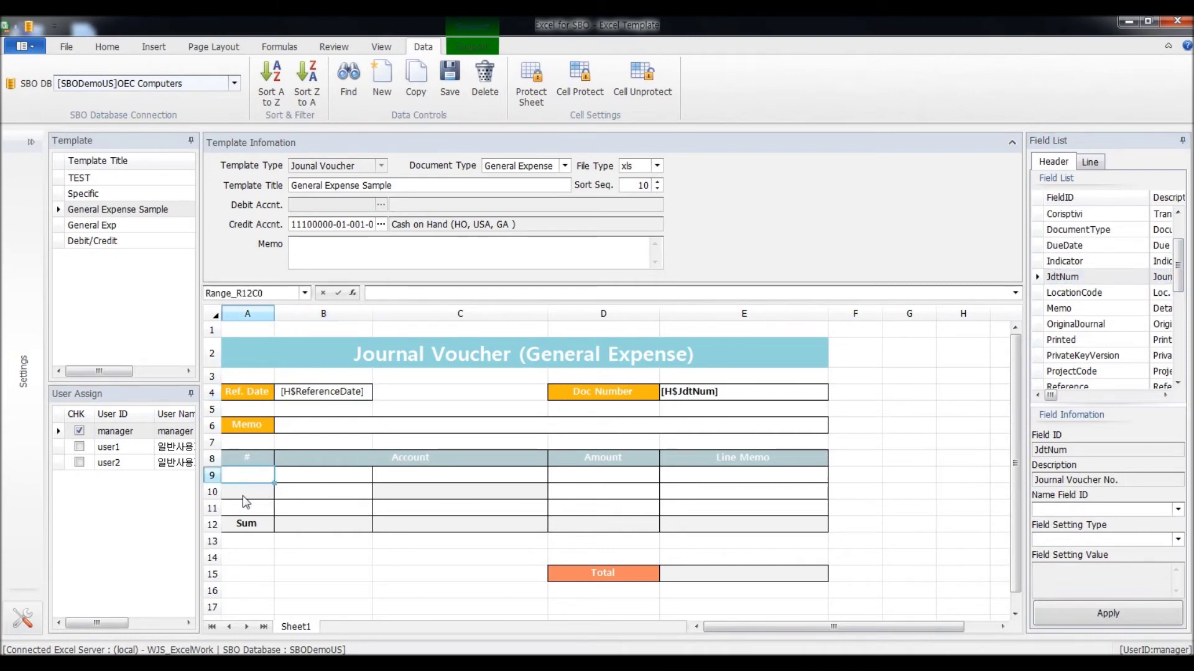
{"action": "left_click", "coordinate": [1088, 161]}
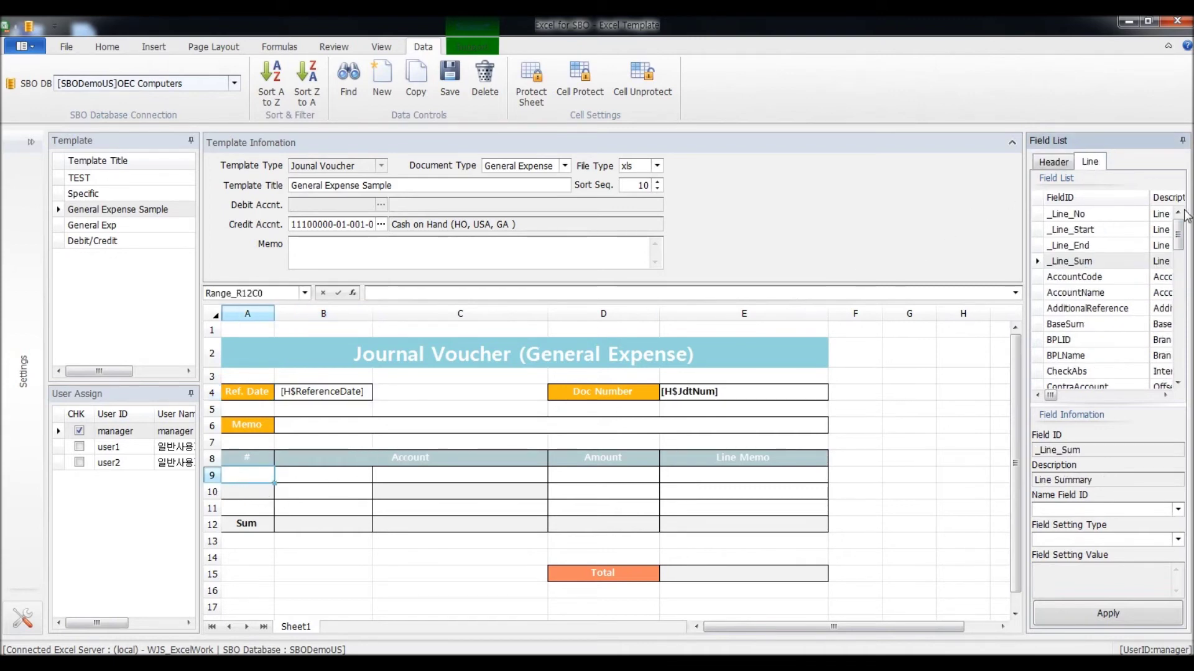
Place the _Line_Start, _Line_No and _Line_End markers in cells A9, A10 and A11.
{"action": "left_click", "coordinate": [1083, 232]}
{"action": "left_click_drag", "start_coordinate": [1083, 235], "coordinate": [258, 482]}
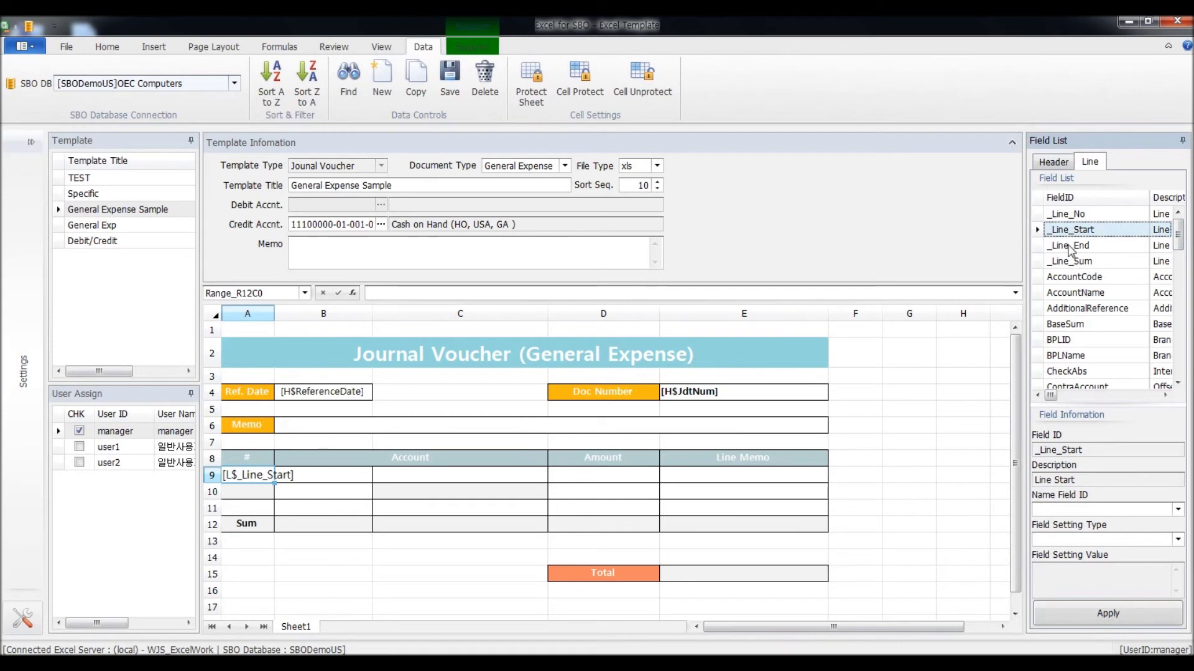
{"action": "left_click_drag", "start_coordinate": [1065, 246], "coordinate": [246, 509]}
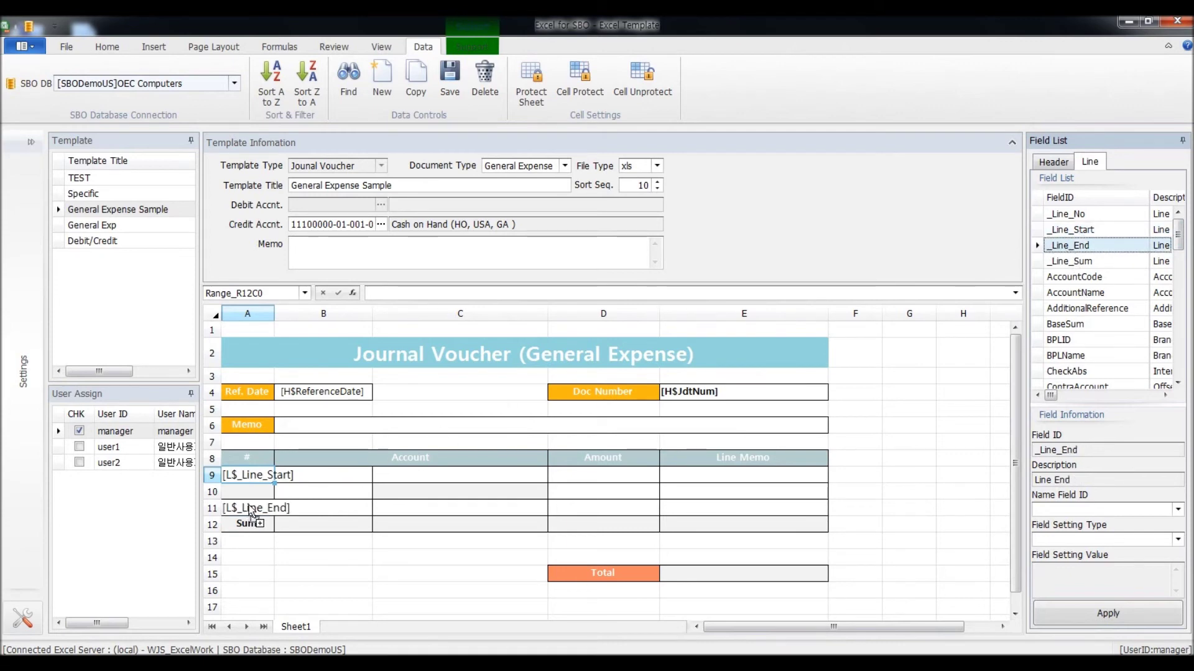
{"action": "left_click_drag", "start_coordinate": [1070, 217], "coordinate": [260, 491]}
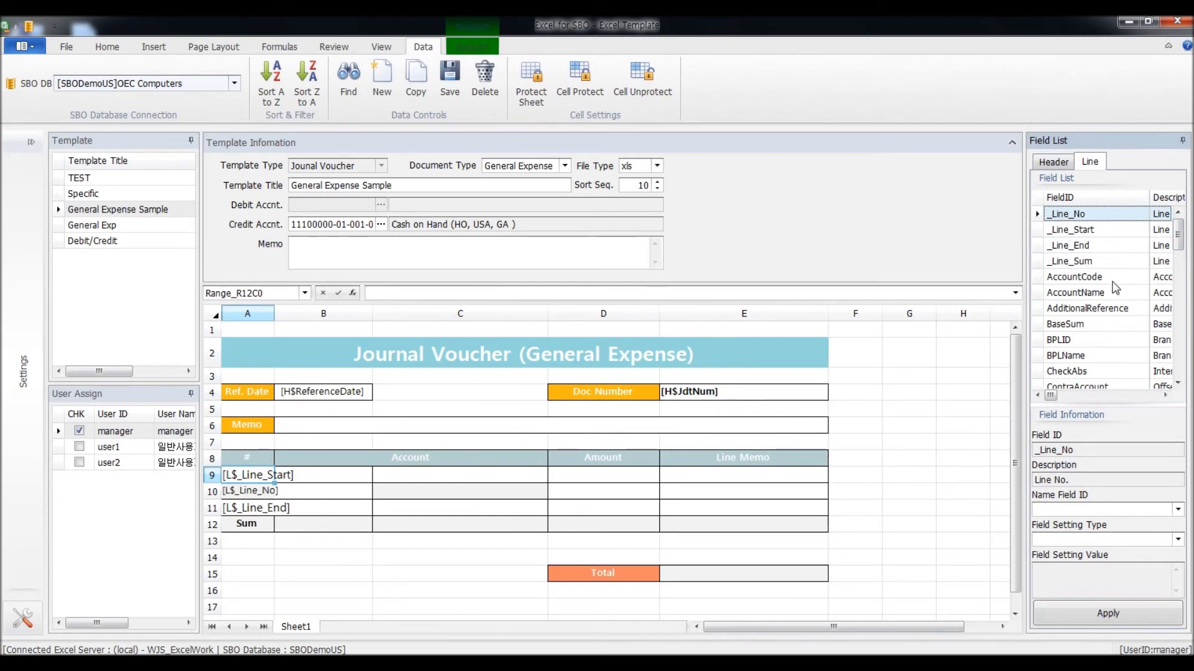
Map AccountCode, AccountName, Debit and LineMemo into cells B10 through E10.
{"action": "left_click_drag", "start_coordinate": [1074, 276], "coordinate": [330, 492]}
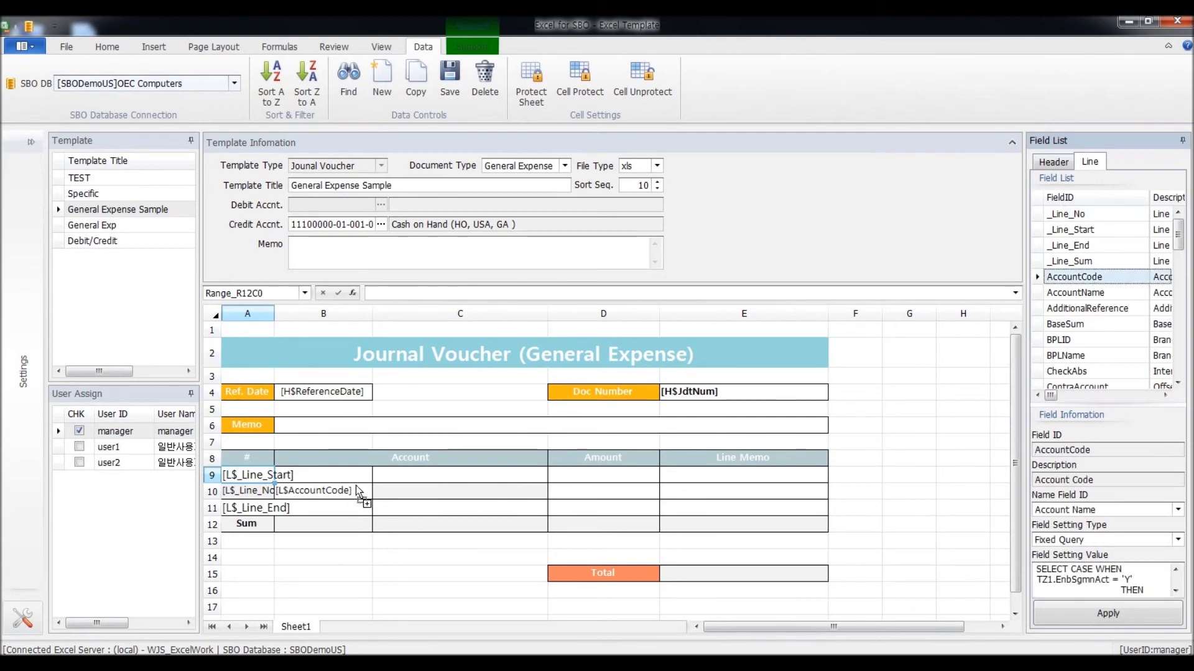
{"action": "left_click_drag", "start_coordinate": [1054, 293], "coordinate": [489, 490]}
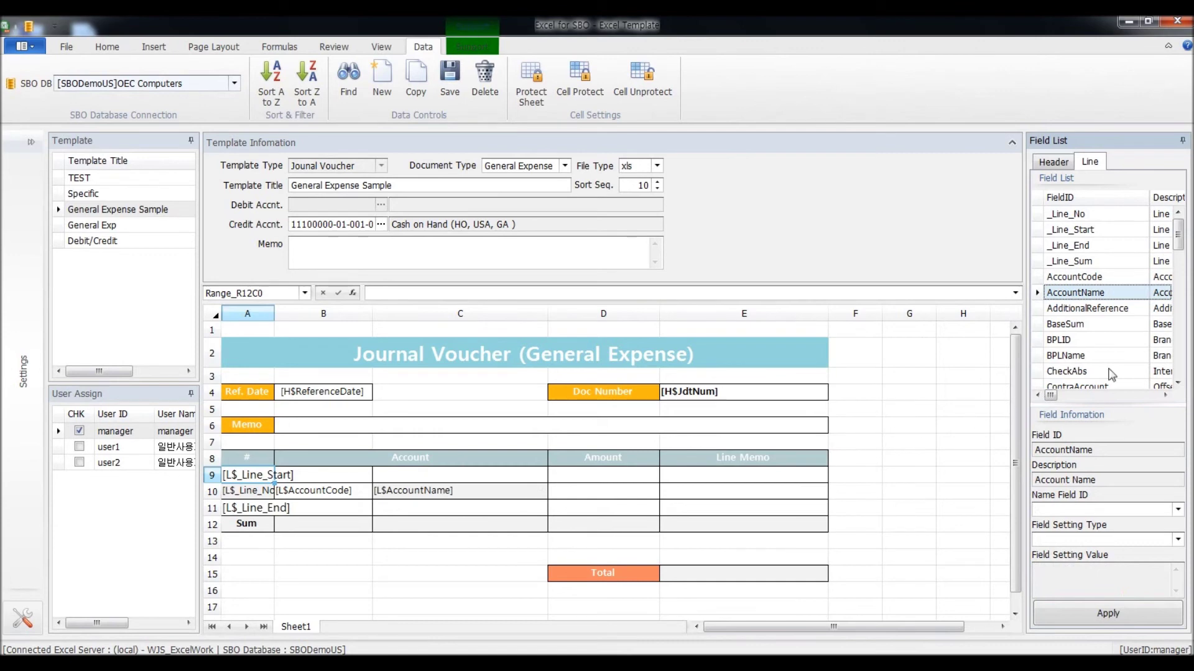
{"action": "scroll", "coordinate": [1098, 328], "scroll_direction": "down", "scroll_amount": 5}
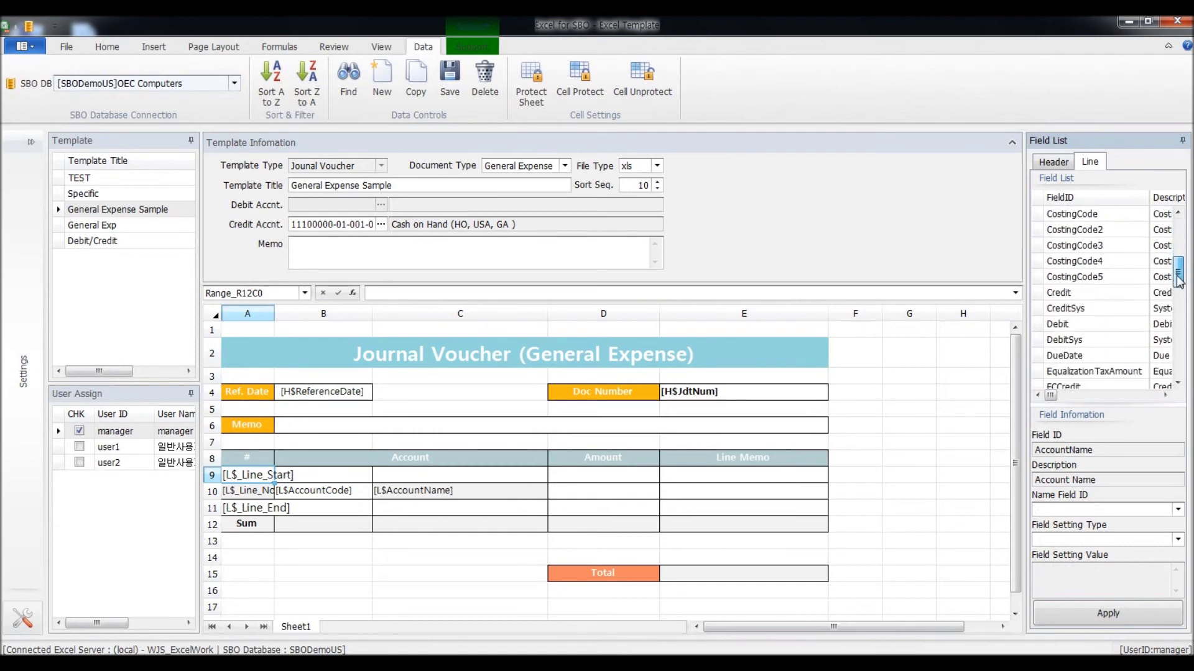
{"action": "left_click_drag", "start_coordinate": [1086, 317], "coordinate": [567, 494]}
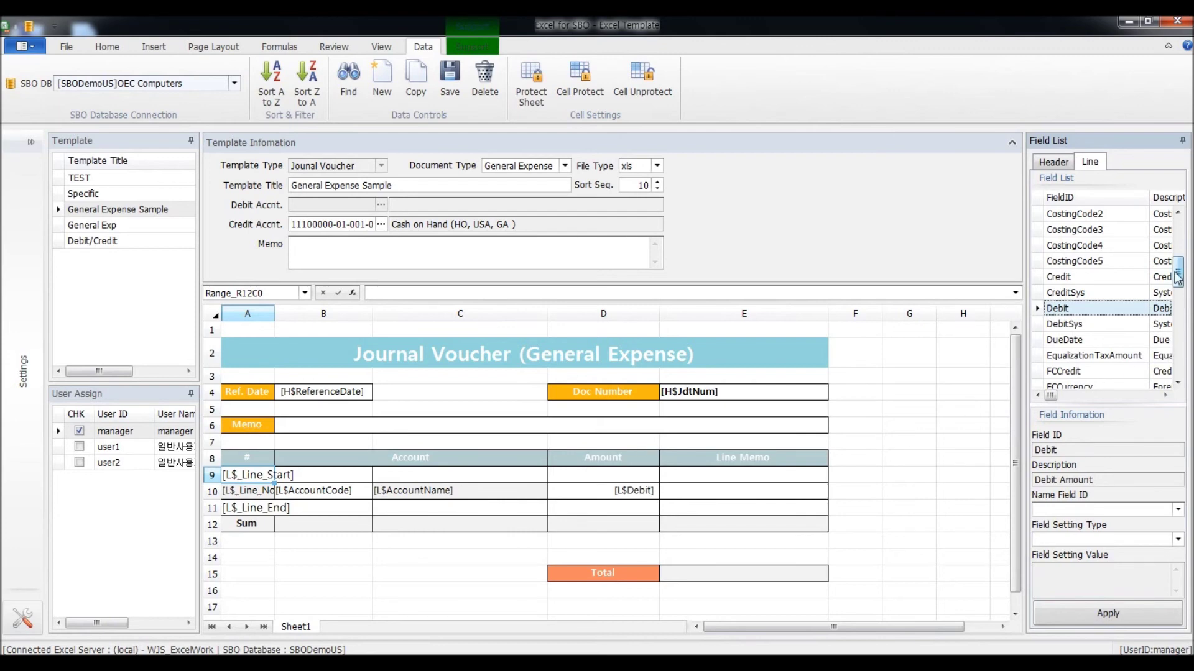
{"action": "left_click_drag", "start_coordinate": [1177, 277], "coordinate": [1023, 307]}
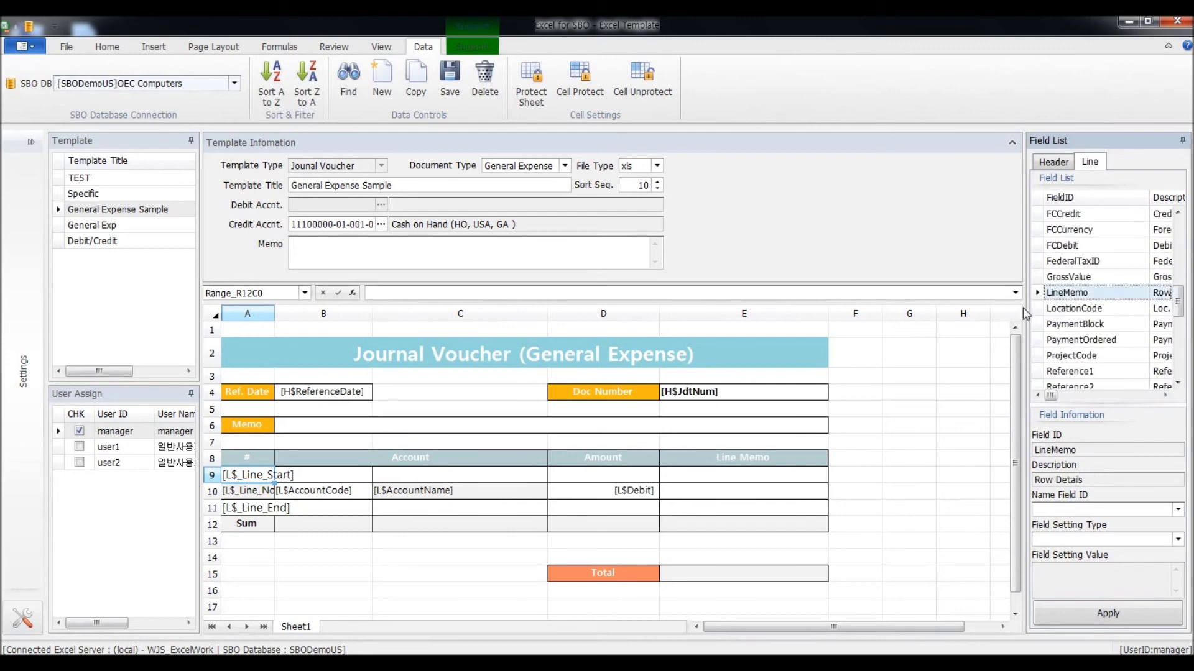
{"action": "left_click_drag", "start_coordinate": [746, 483], "coordinate": [748, 495]}
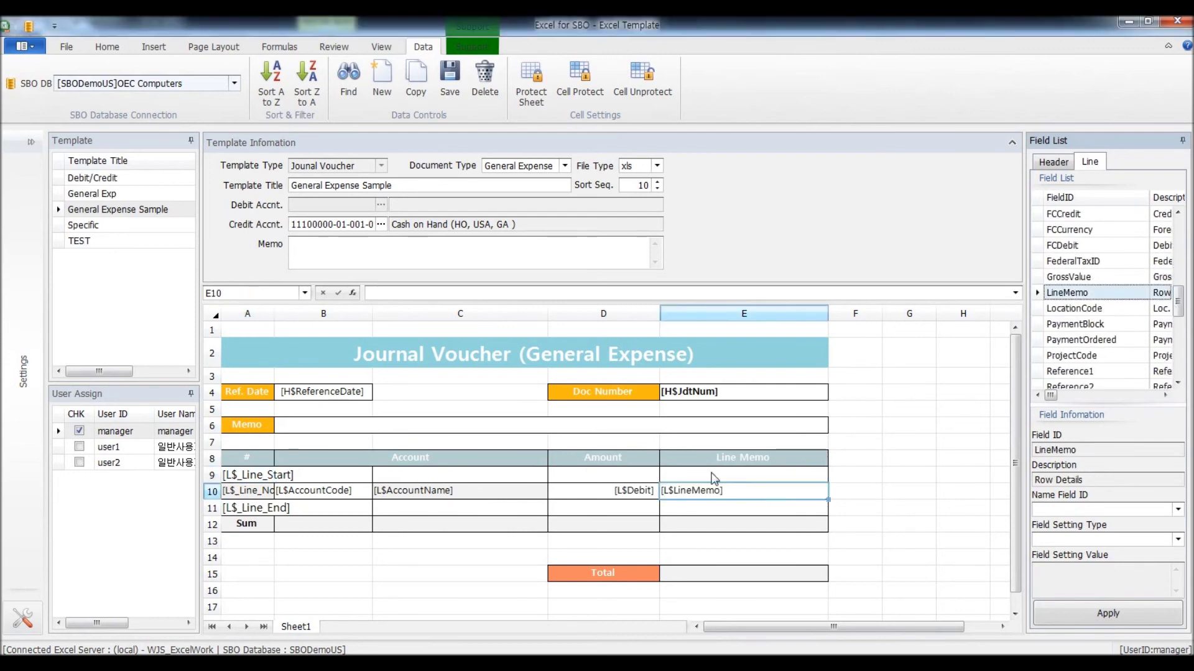
Map the _Line_Sum field into the Sum row's Amount cell D12.
{"action": "left_click", "coordinate": [626, 533]}
{"action": "left_click_drag", "start_coordinate": [1176, 304], "coordinate": [1177, 228]}
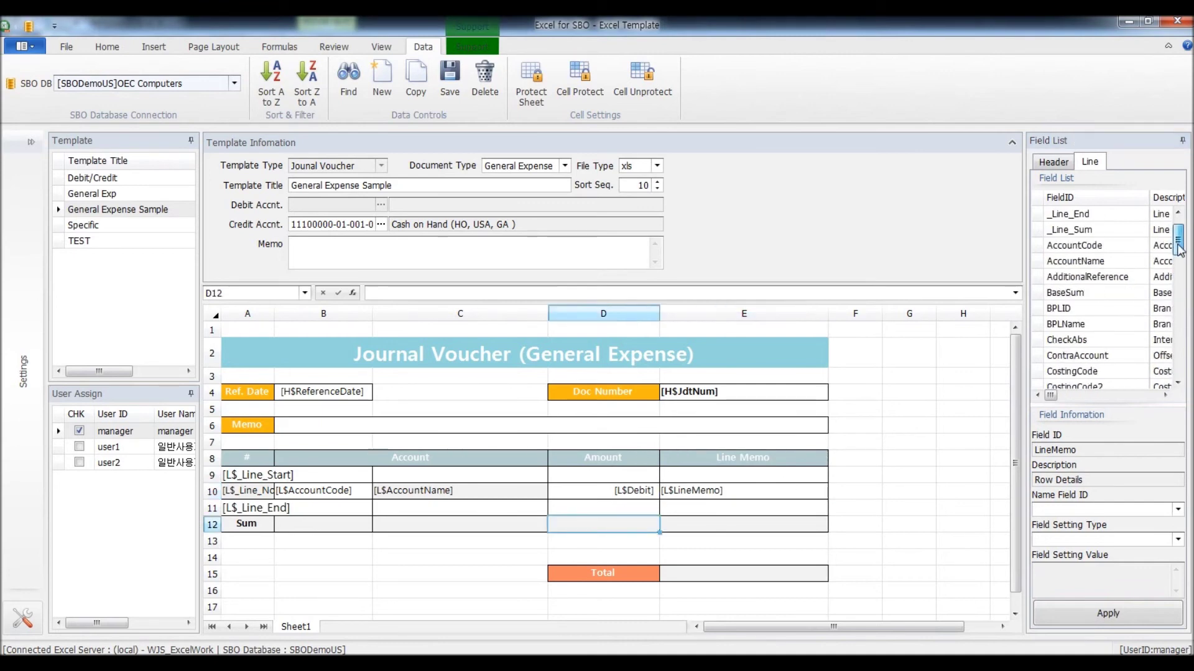
{"action": "left_click_drag", "start_coordinate": [1093, 261], "coordinate": [703, 480]}
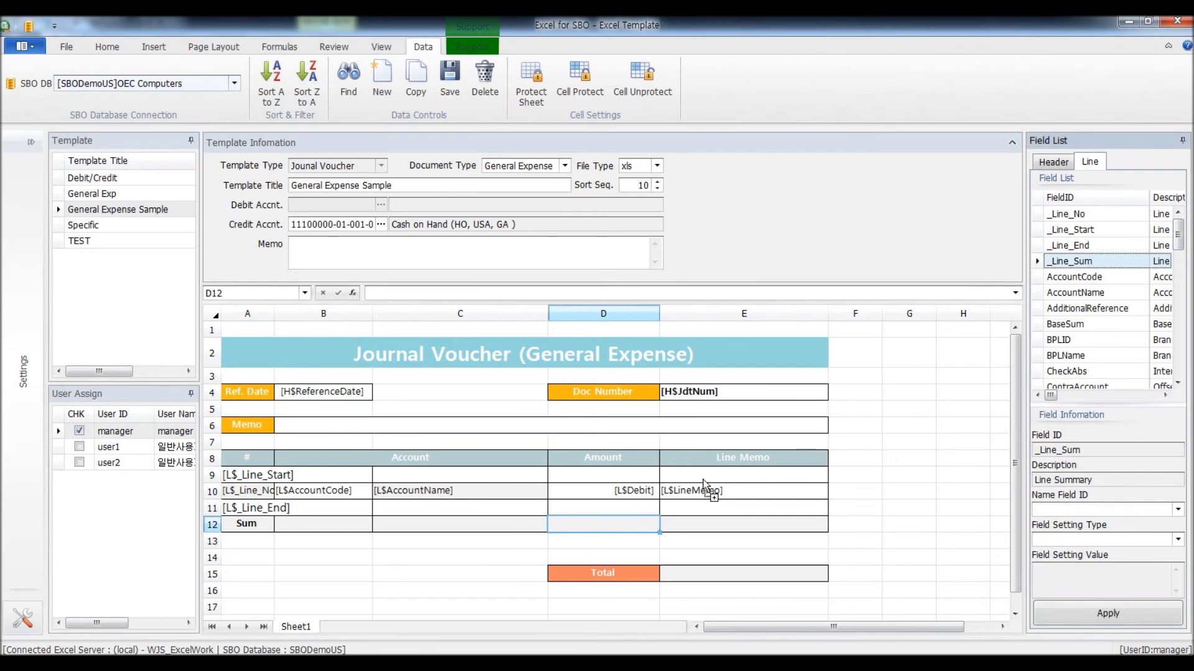
{"action": "left_click_drag", "start_coordinate": [622, 527], "coordinate": [621, 527]}
Set the Total cell E15 to the formula =D12.
{"action": "left_click", "coordinate": [698, 577]}
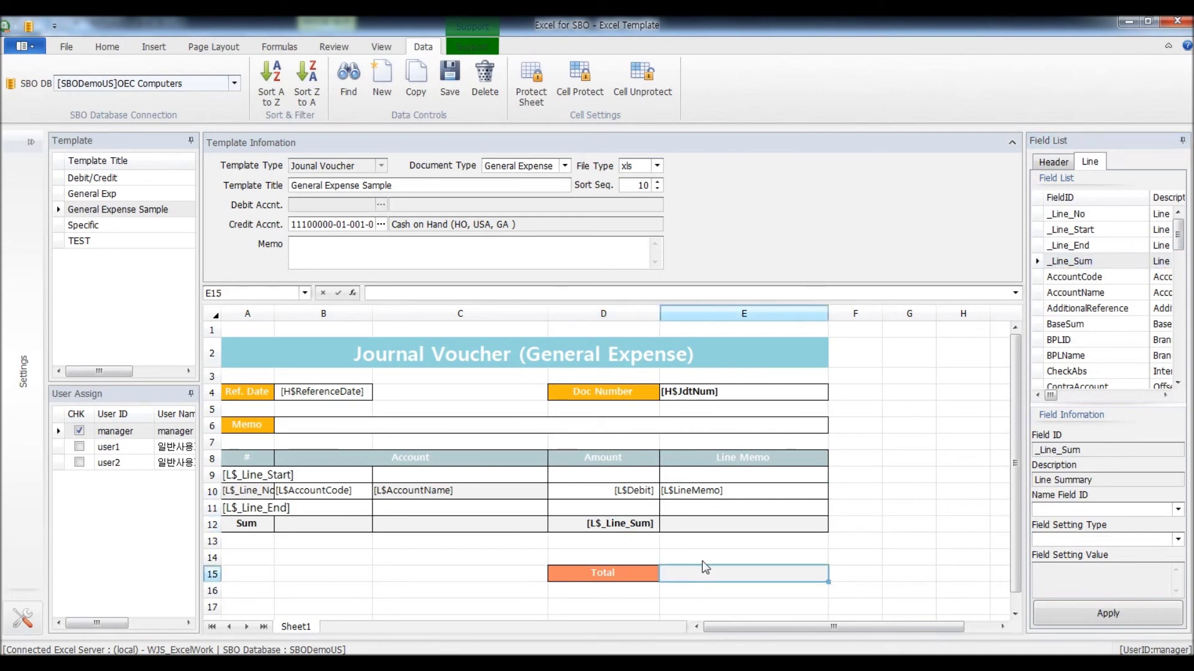
{"action": "type", "text": "="}
{"action": "left_click", "coordinate": [644, 527]}
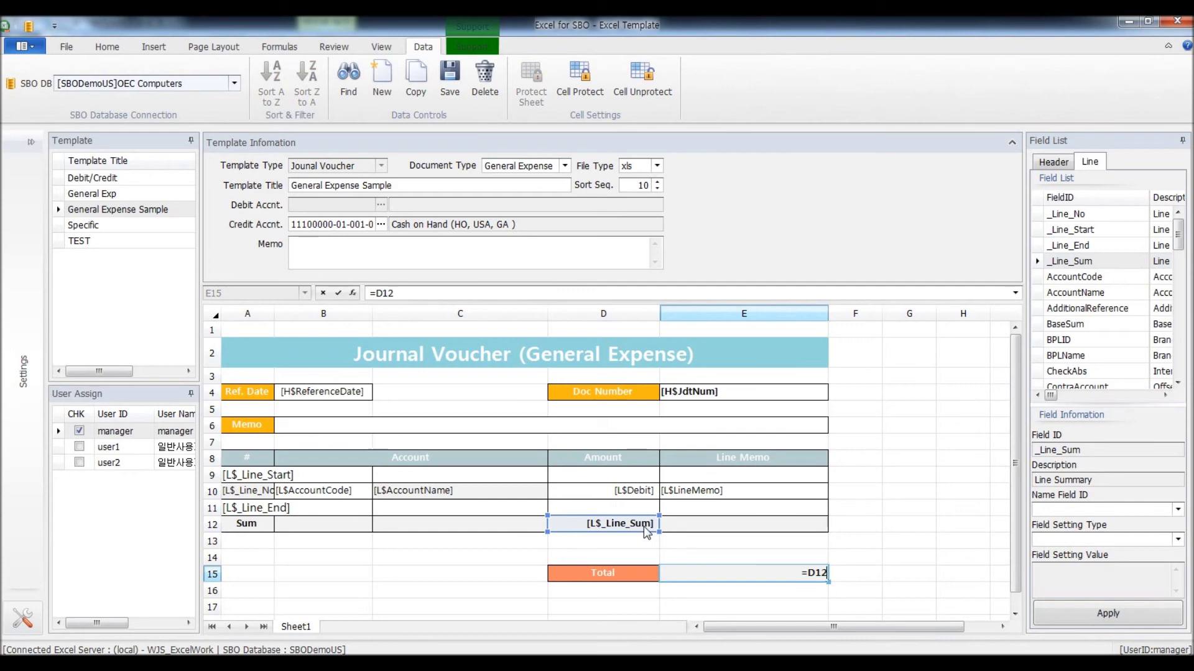
{"action": "key", "text": "Return"}
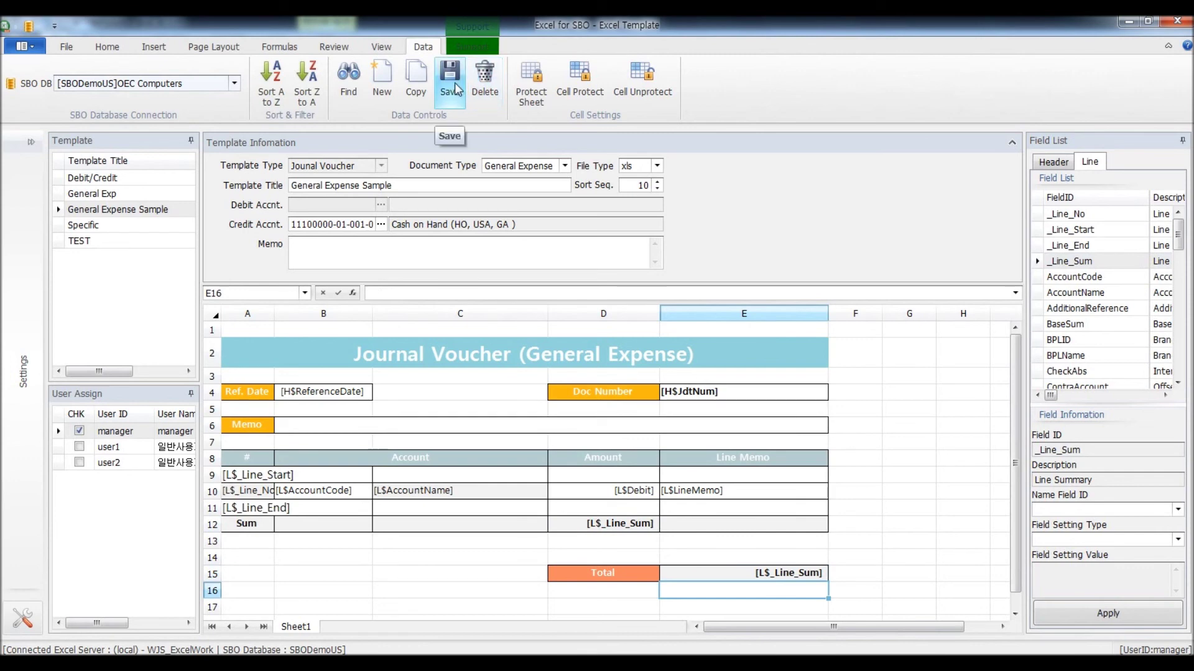
Save the mapped General Expense Sample template from the Data ribbon.
{"action": "left_click", "coordinate": [456, 89]}
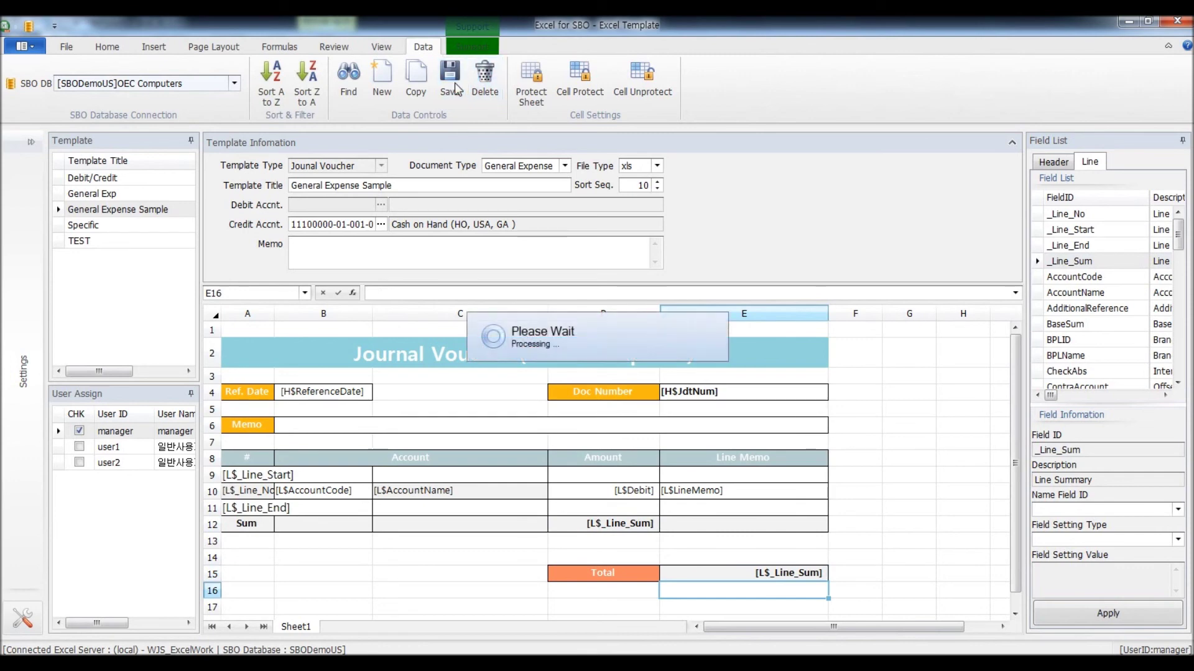